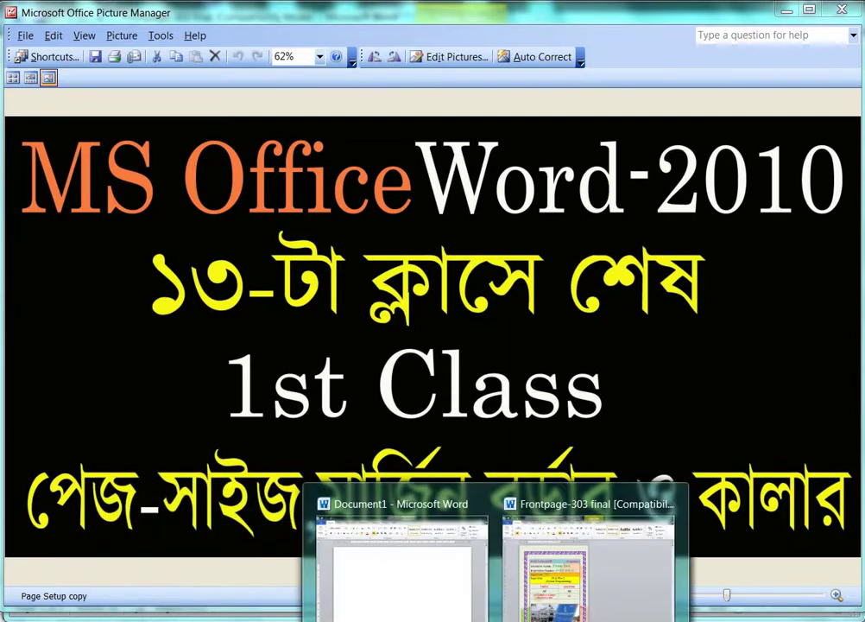
- Review the finished Frontpage-303 cover page, then switch to the blank Document1
click(570, 561)
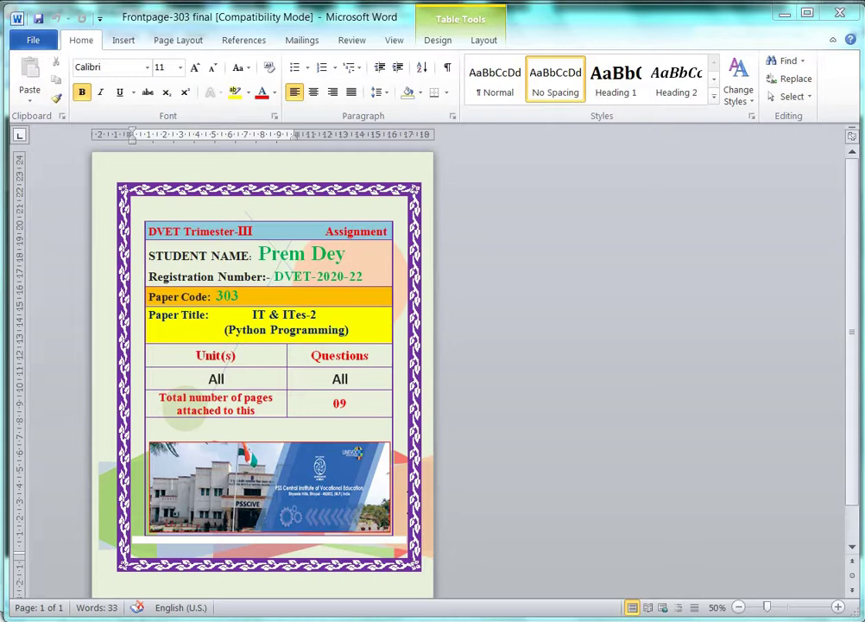
click(402, 566)
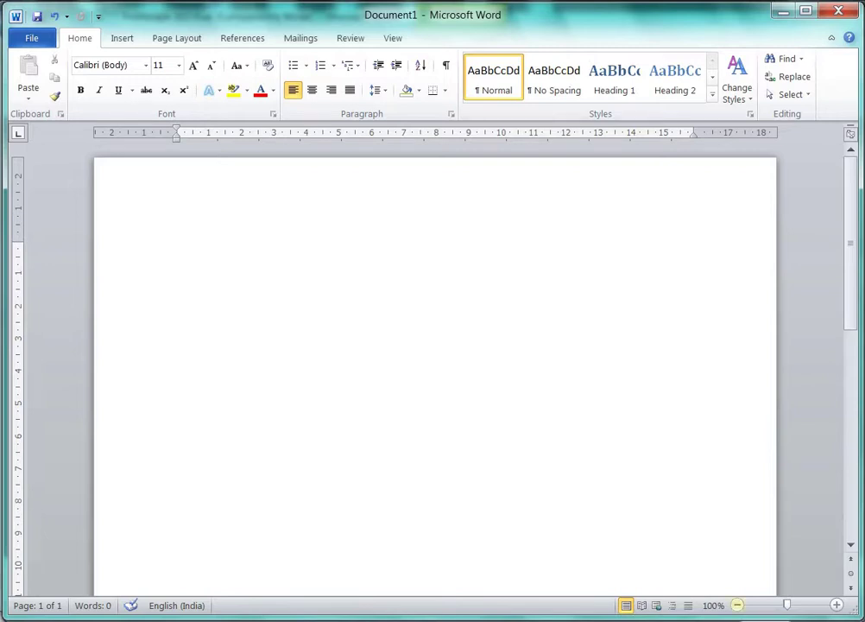
- Zoom the blank Document1 page out to 40% and show the View tab
click(737, 605)
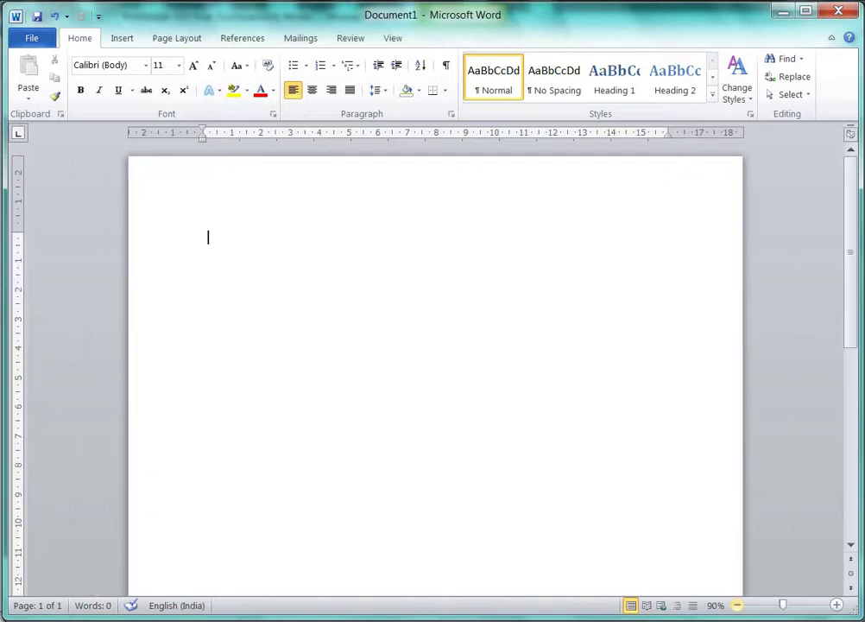
click(737, 604)
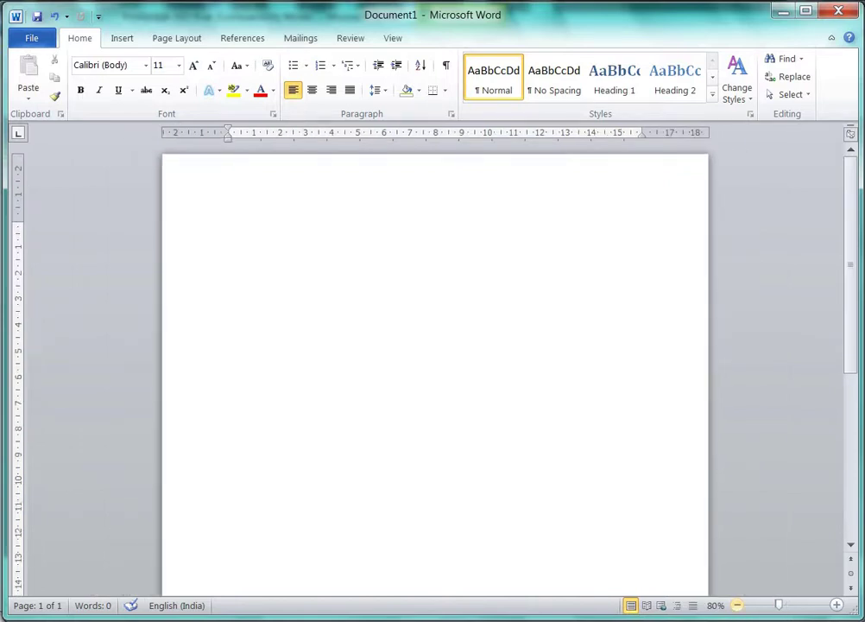
click(737, 604)
click(737, 605)
click(736, 605)
click(736, 604)
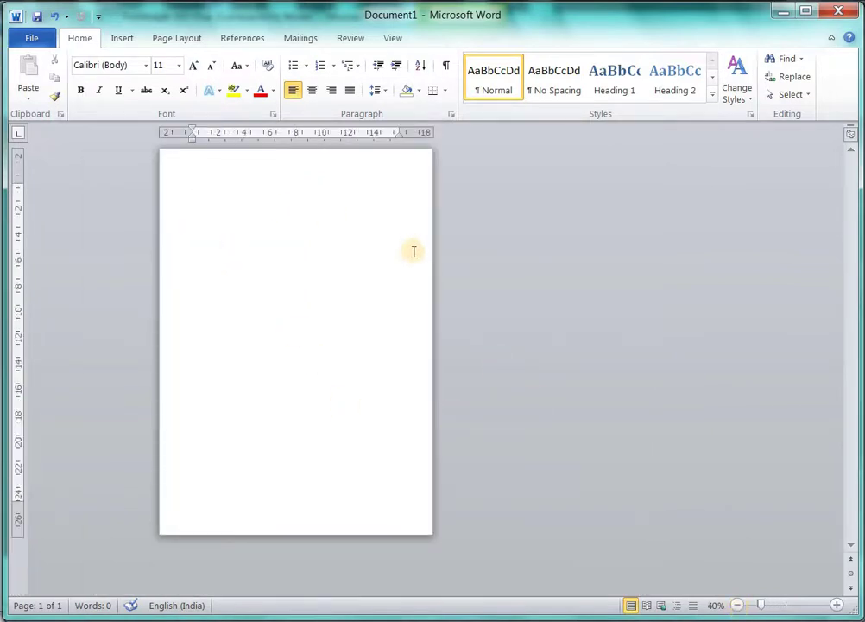
click(396, 38)
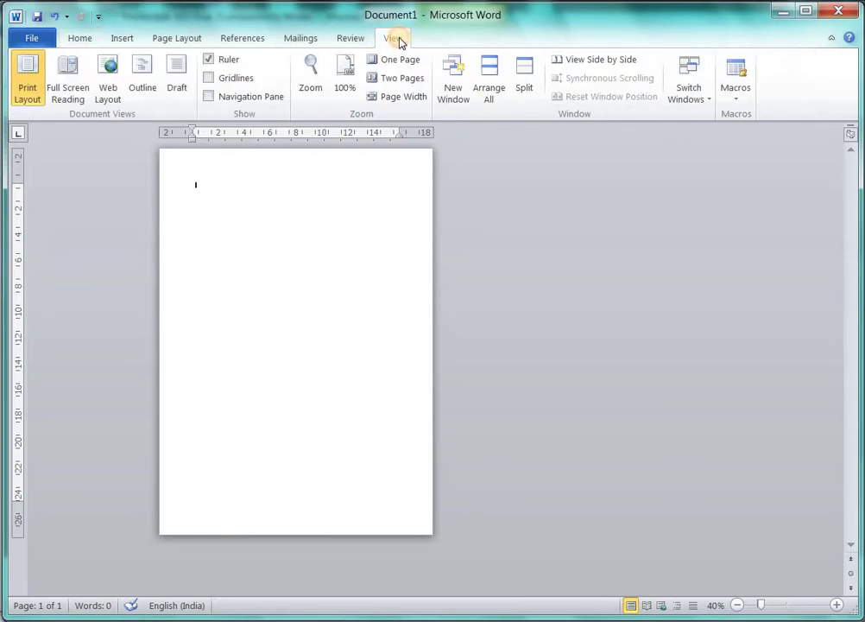
- Turn on gridlines across the page and toggle the ruler off and back on
click(209, 80)
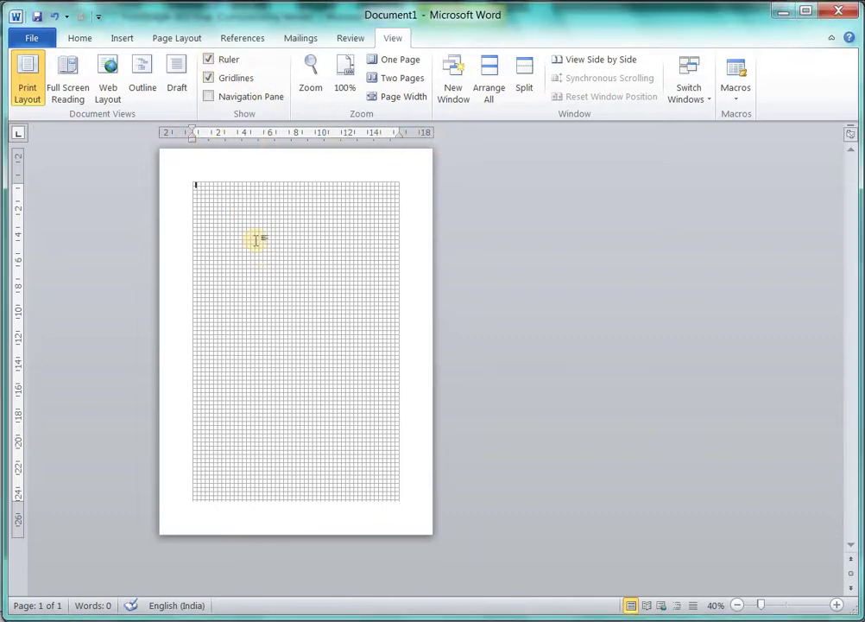
click(208, 61)
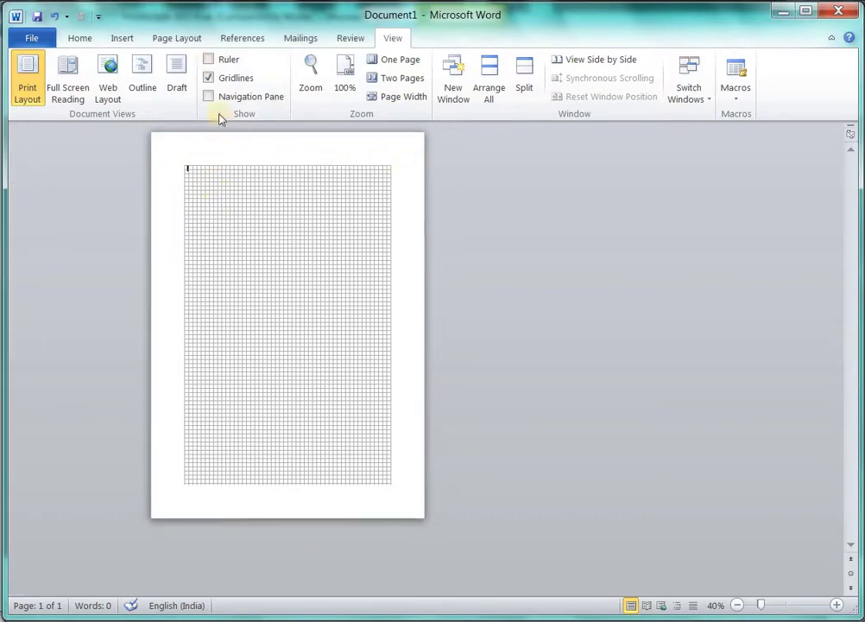
click(208, 59)
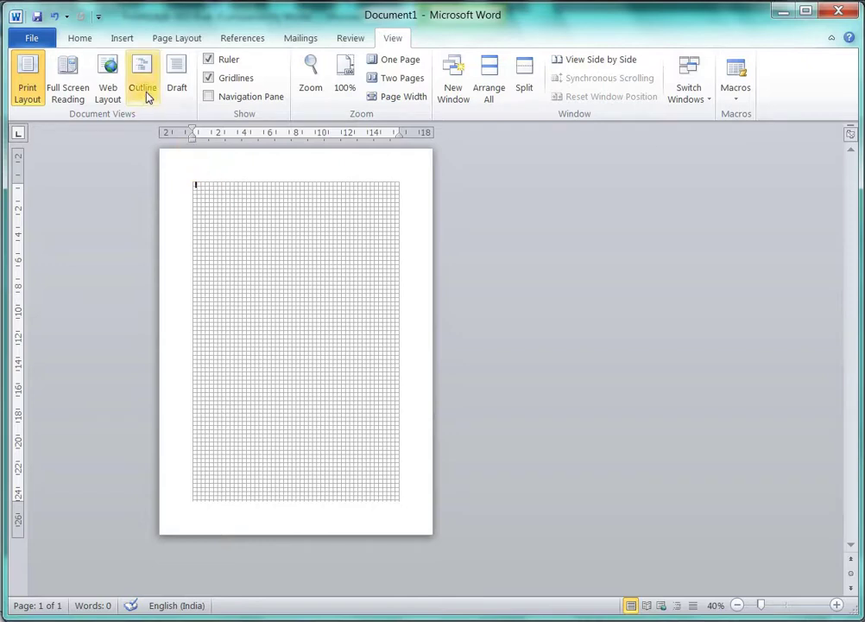
click(164, 43)
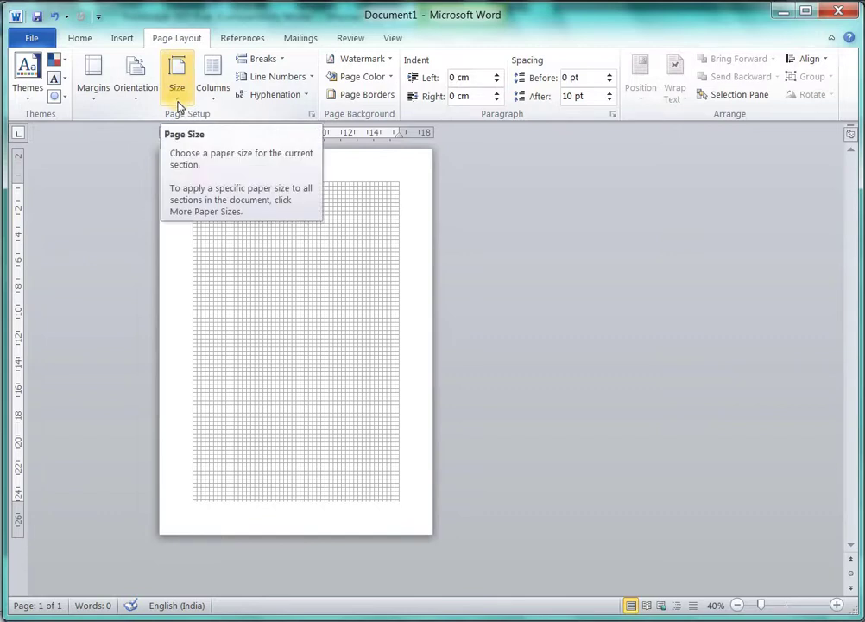
- Try Legal paper size, revert to A4, then open More Paper Sizes in Page Setup
click(178, 97)
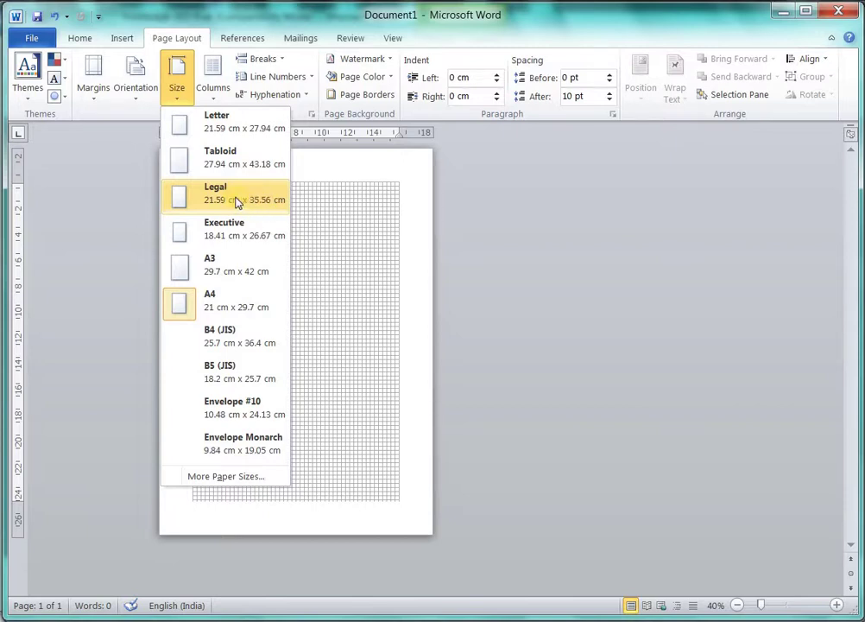
click(240, 203)
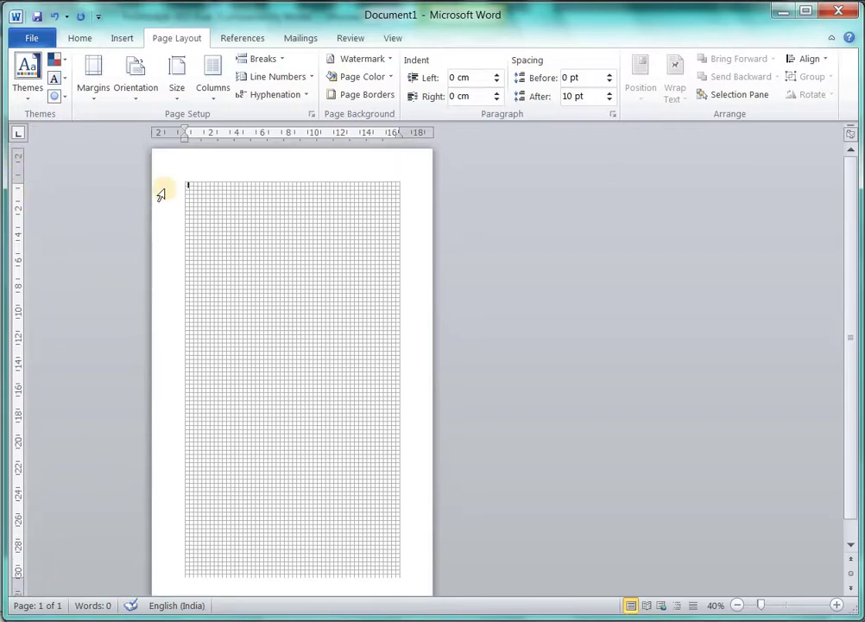
click(177, 100)
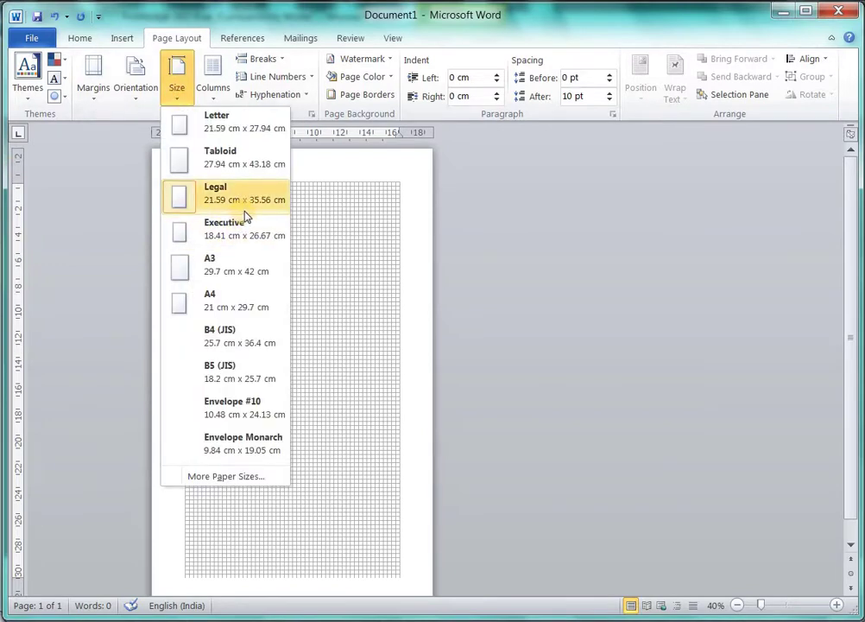
click(218, 311)
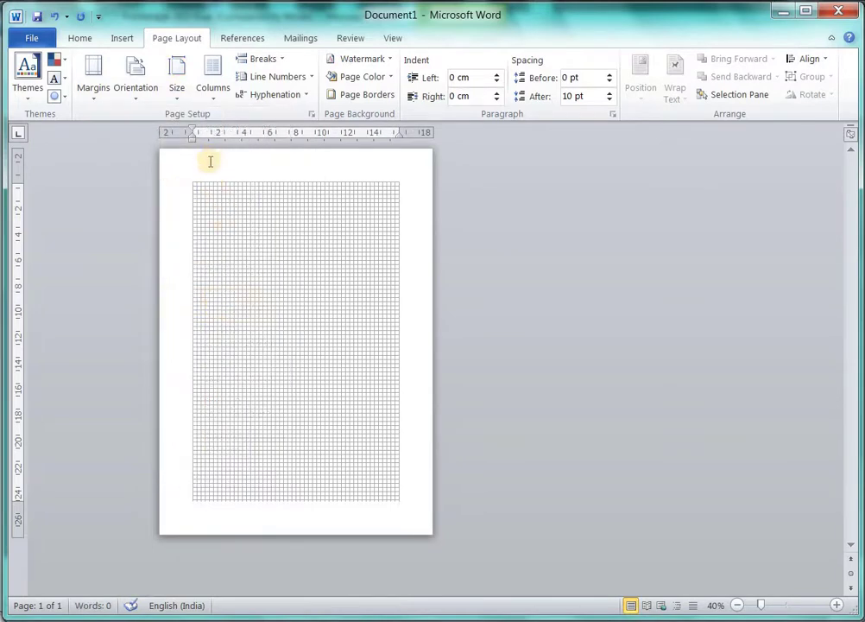
click(177, 87)
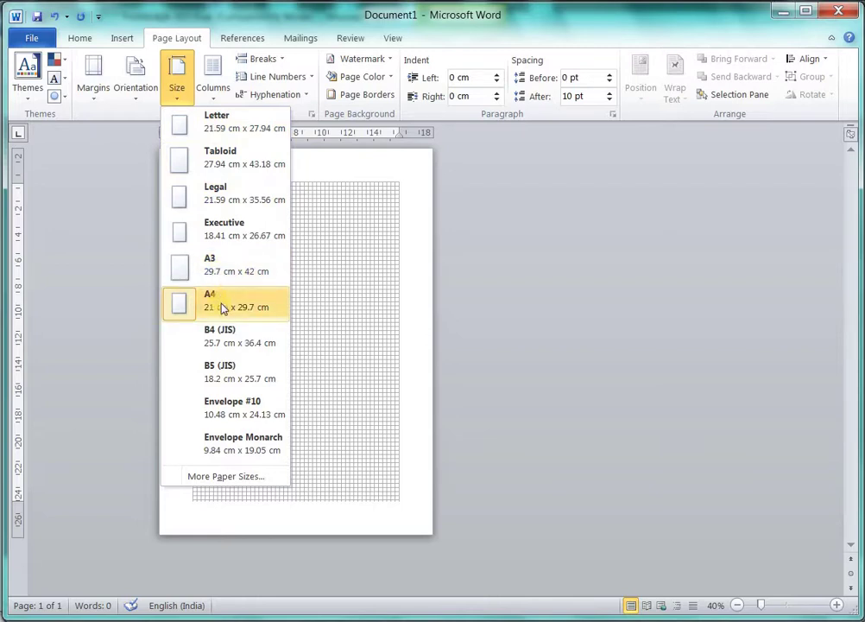
click(231, 477)
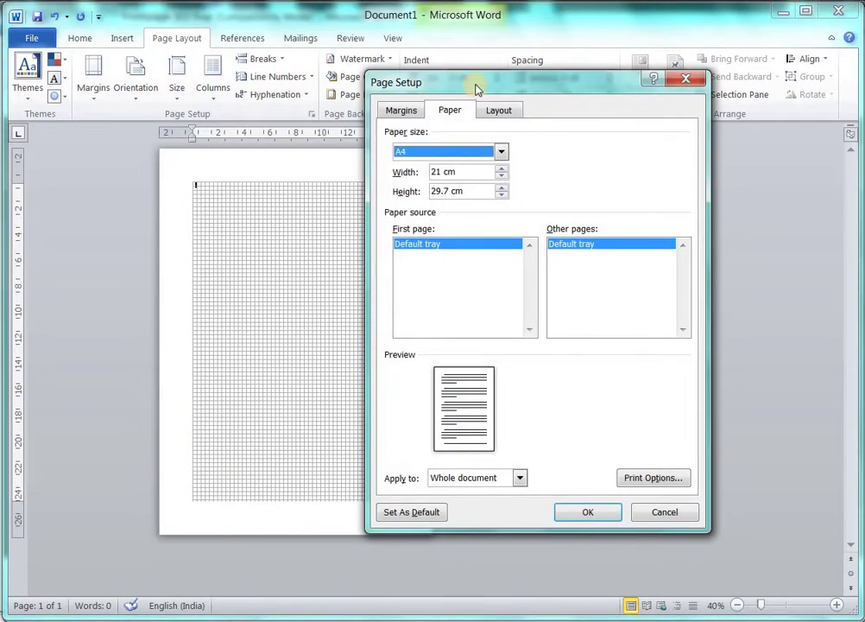
- In Page Setup's Paper settings, reduce the page width to 10.3 cm
drag(475, 89, 336, 93)
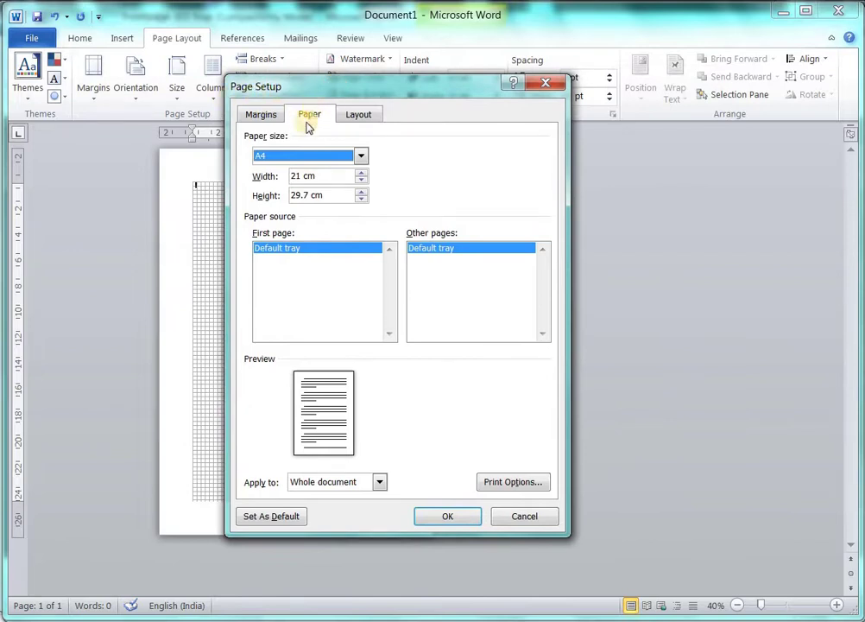
click(265, 117)
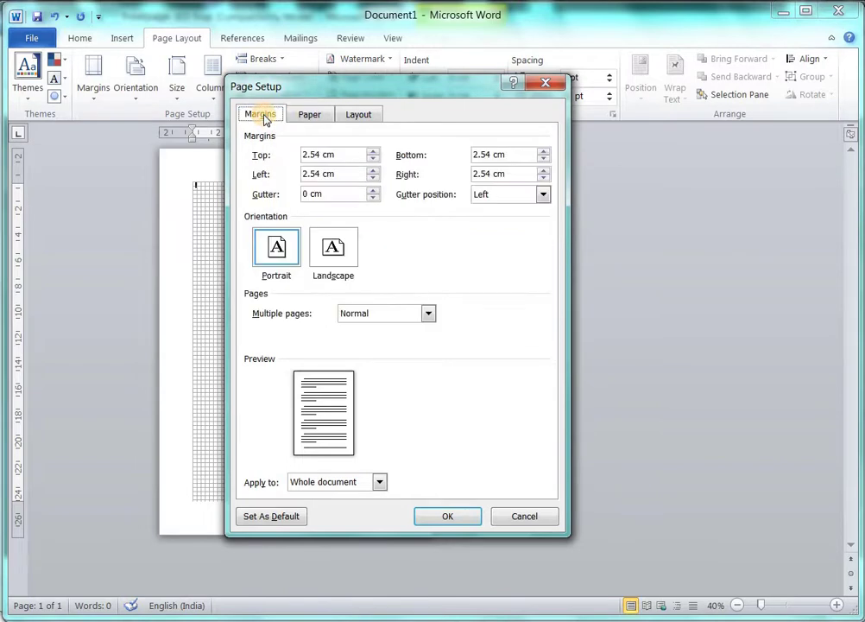
click(312, 121)
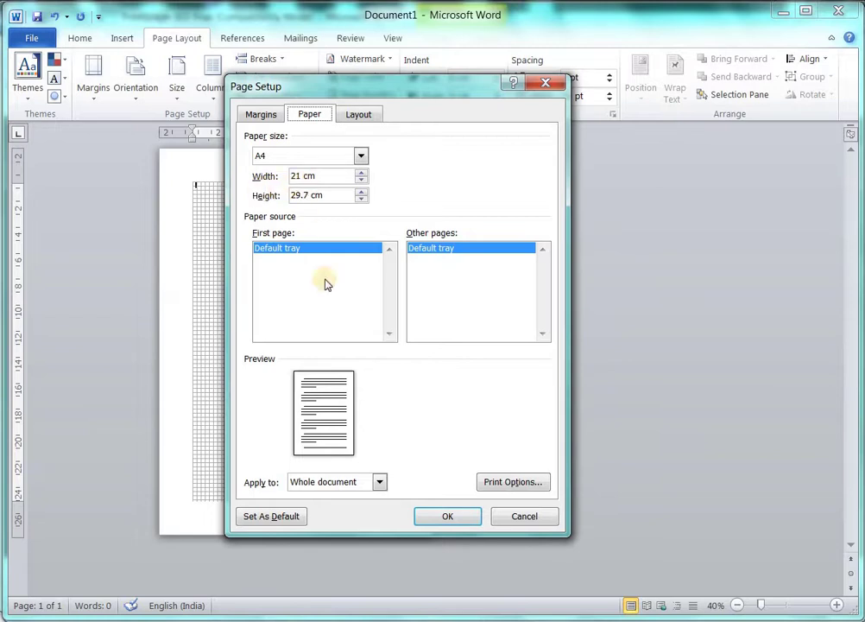
double_click(362, 181)
click(362, 182)
double_click(362, 181)
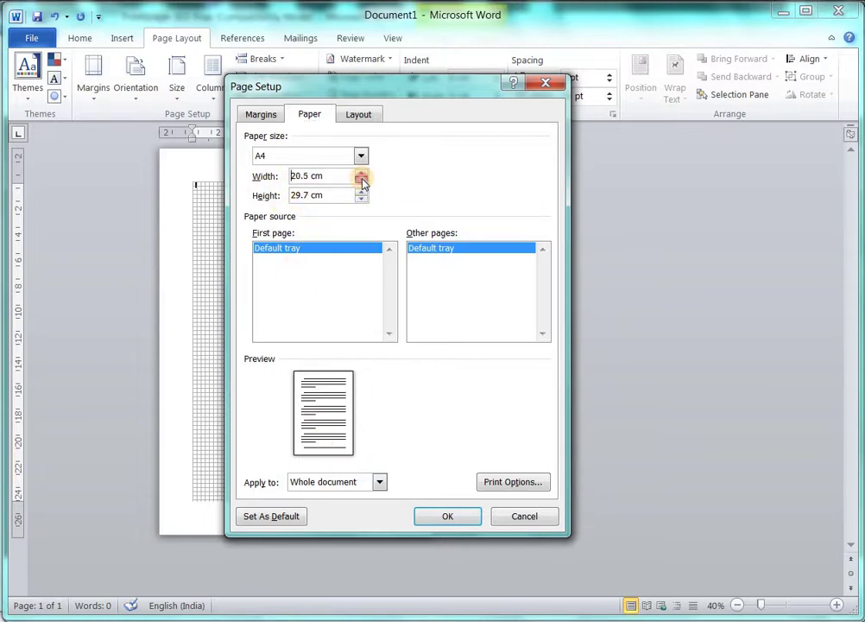
double_click(362, 181)
double_click(362, 181)
double_click(362, 181)
double_click(362, 181)
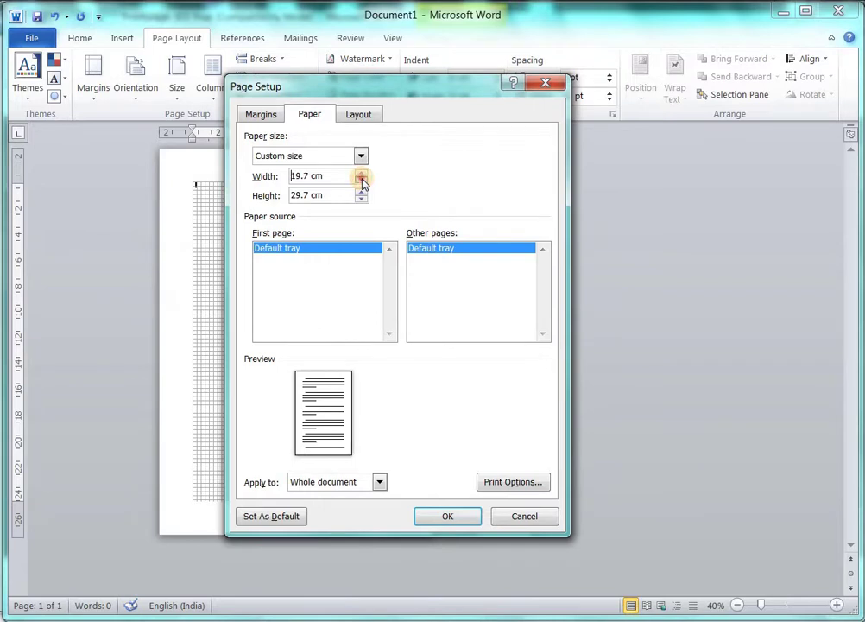
double_click(362, 181)
double_click(362, 181)
double_click(362, 182)
click(362, 181)
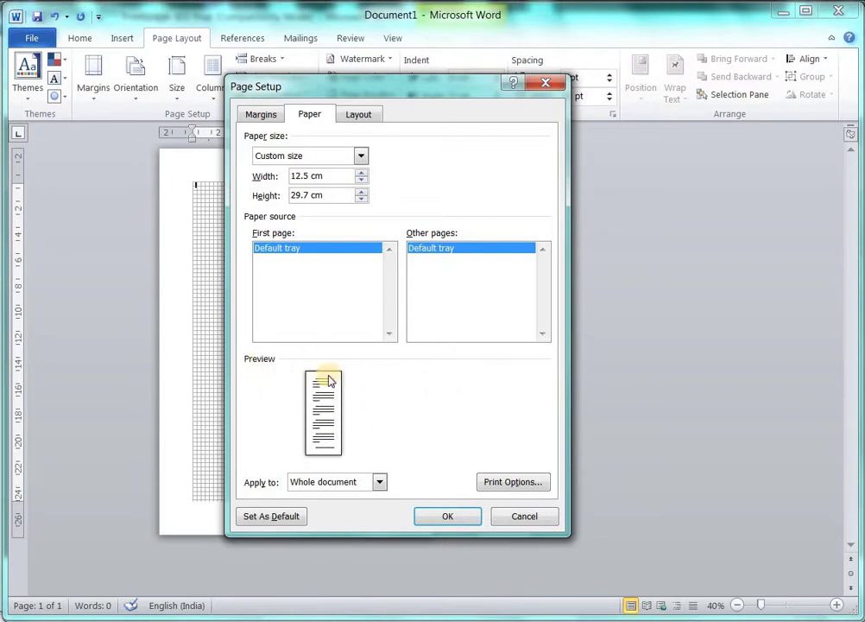
click(362, 181)
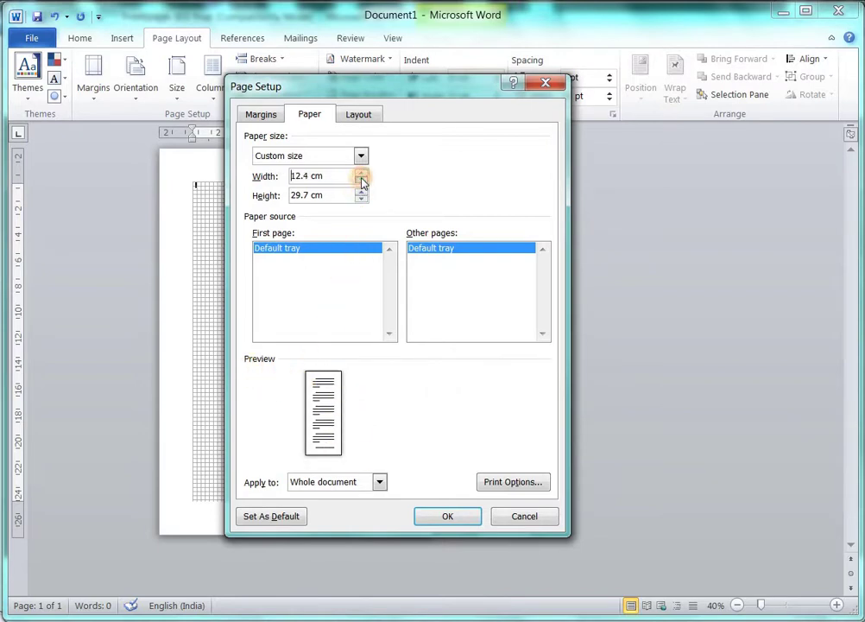
click(362, 181)
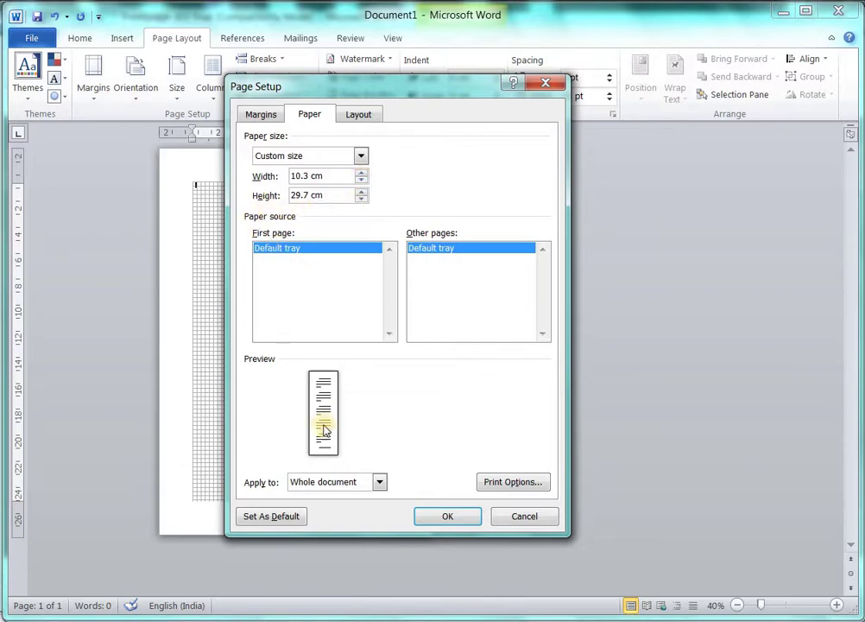
- Lower the page height to 15.1 cm and apply the custom paper size
click(362, 200)
drag(364, 201, 364, 194)
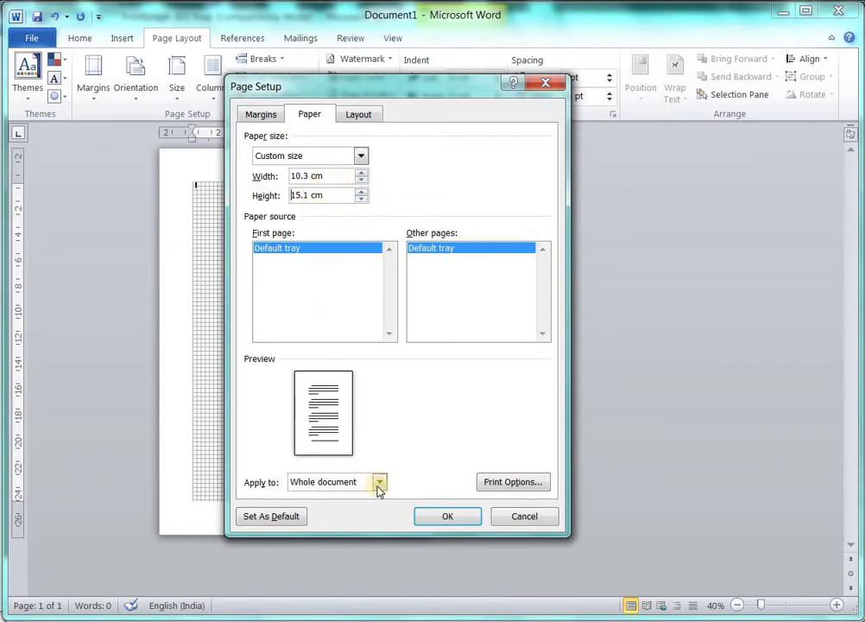
click(448, 516)
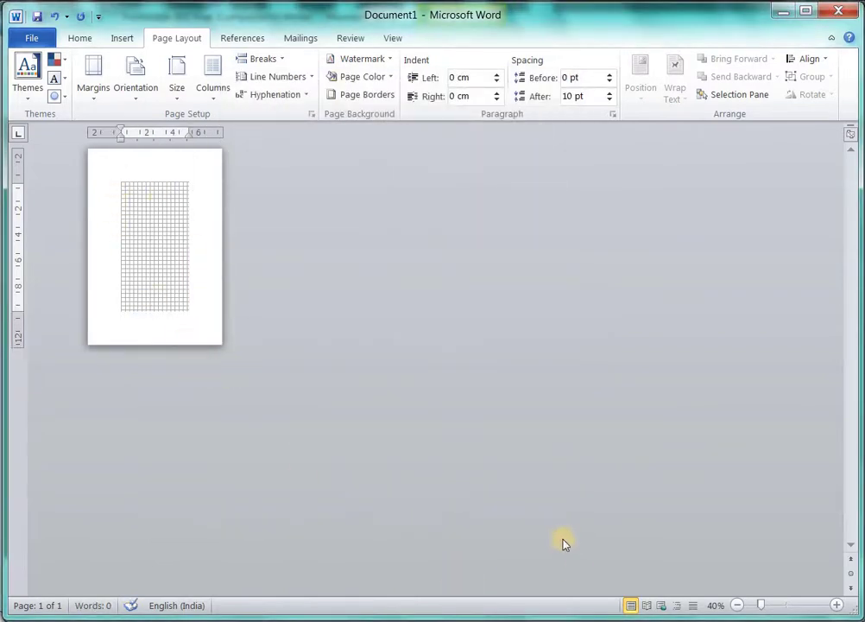
- Zoom the view of the gridded custom page in to 80%
click(837, 610)
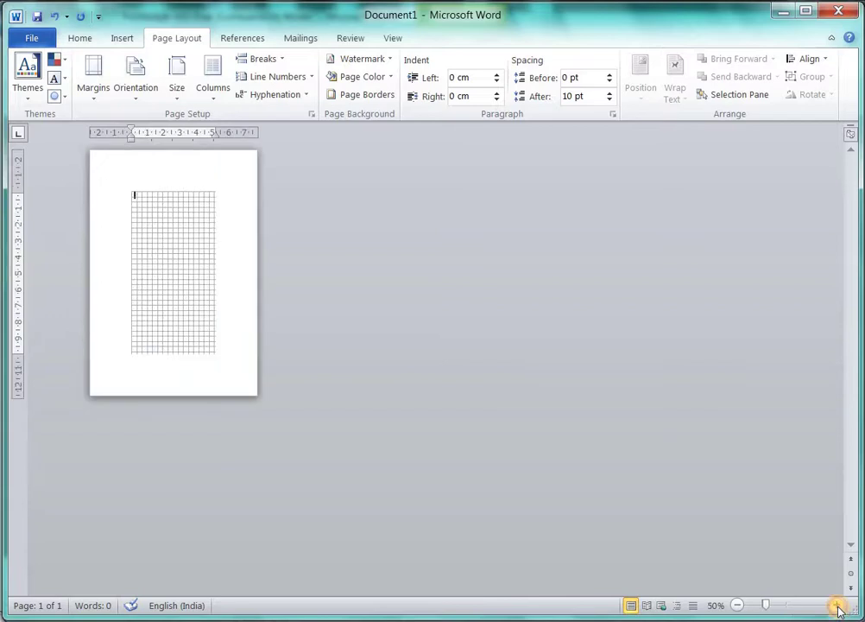
click(838, 610)
click(837, 609)
click(838, 609)
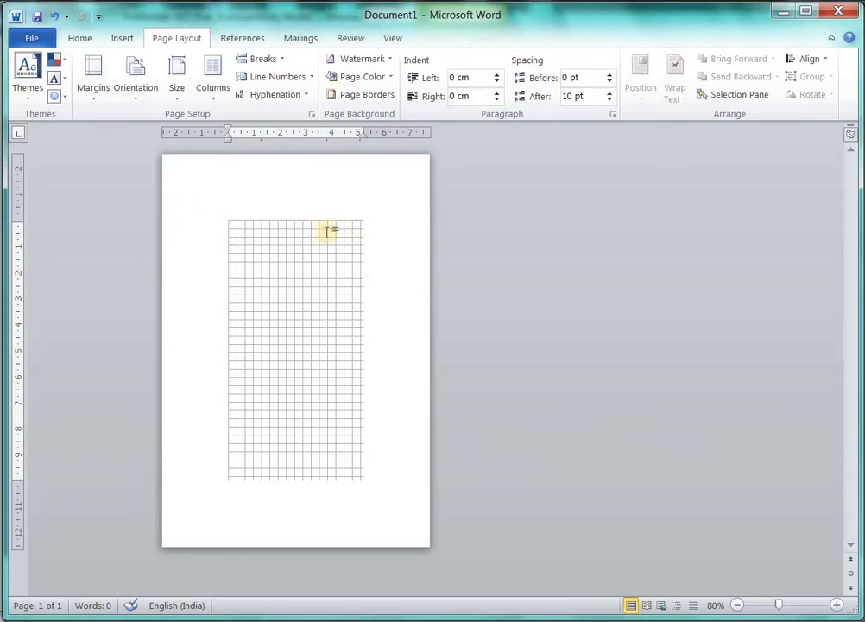
- Type 'aaaaaaaaaaaaaaaaaaaaa' along the top grid row as sample text
text(aaaaaaaaaaaaaaaaa)
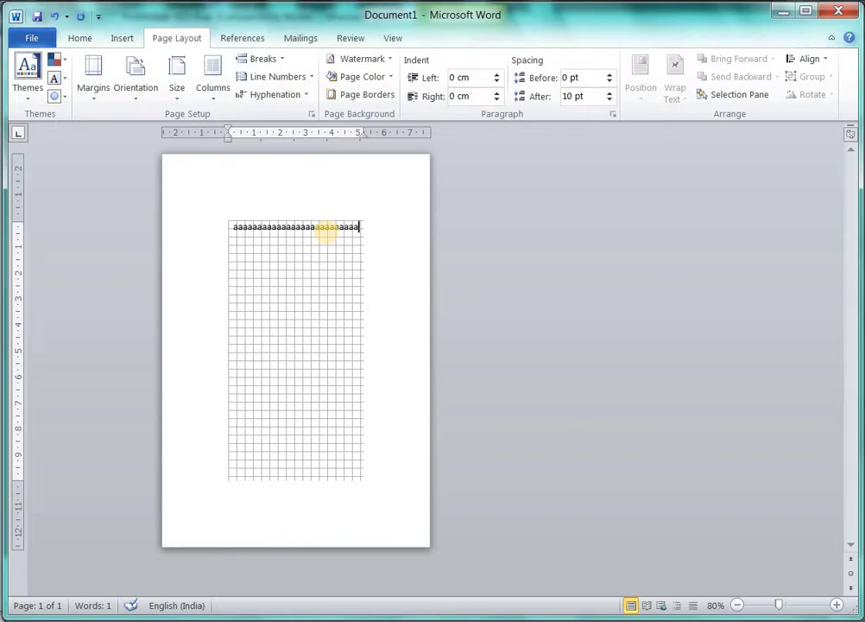
text(aaaaa)
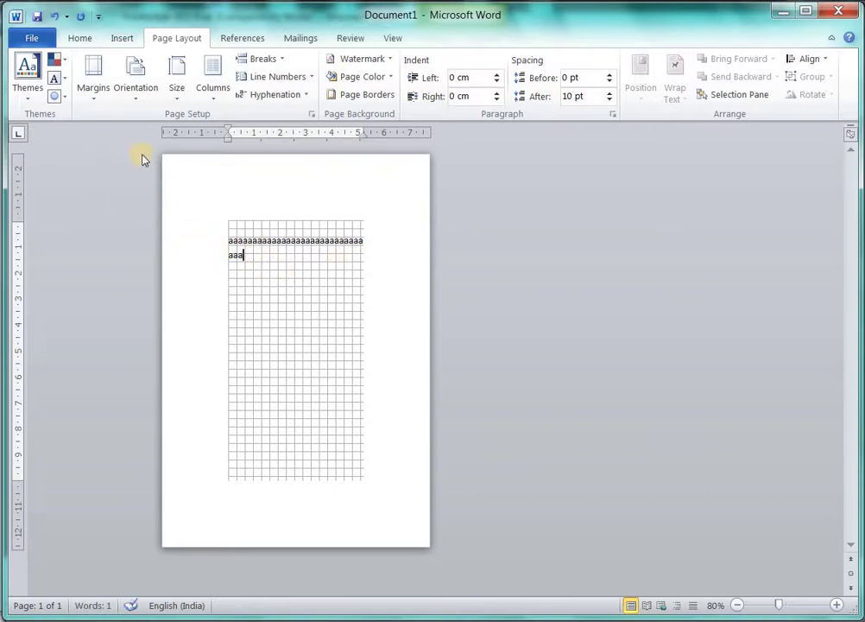
- Apply the Narrow margins preset, 1.27 cm on every side
click(96, 106)
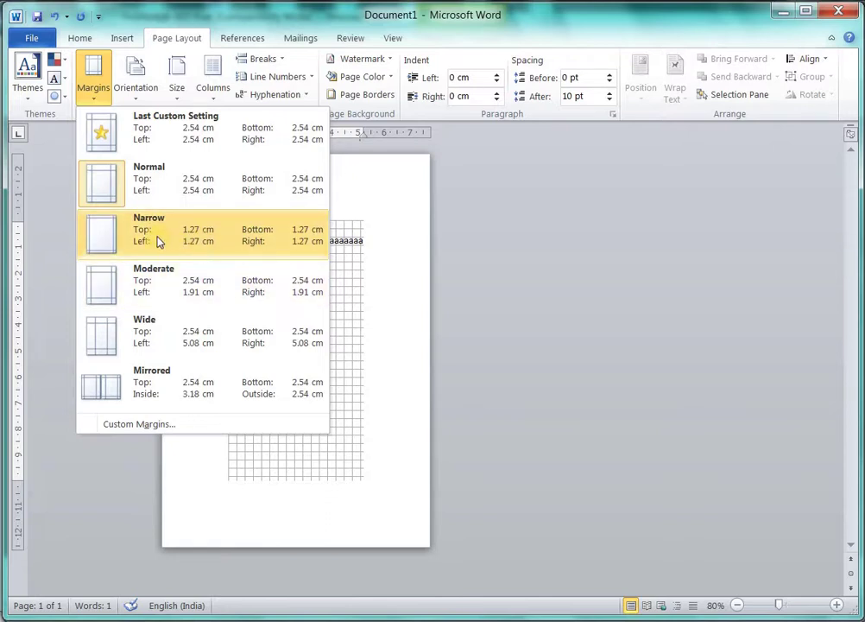
click(158, 238)
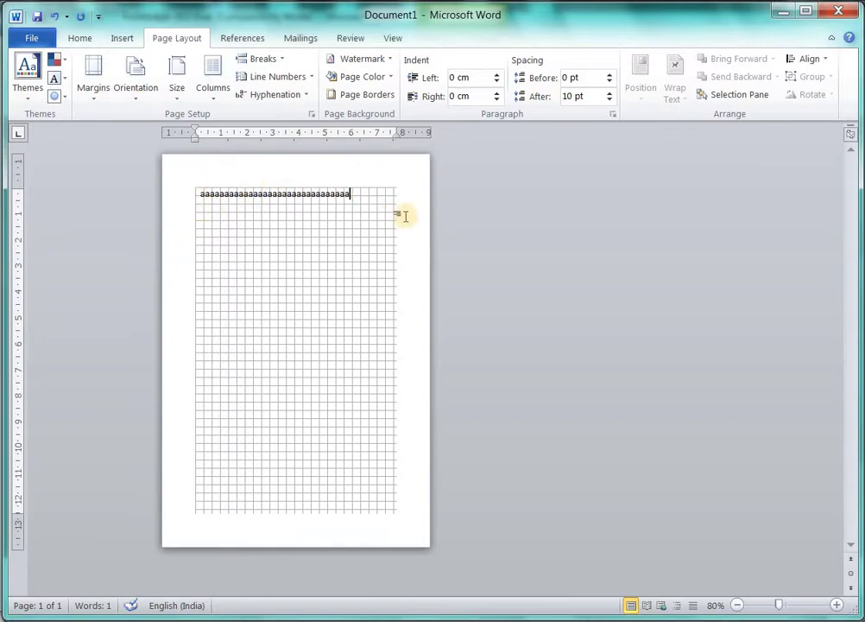
- Set custom margins with right and bottom at 0.7 cm, top and left staying 1.27 cm
click(93, 104)
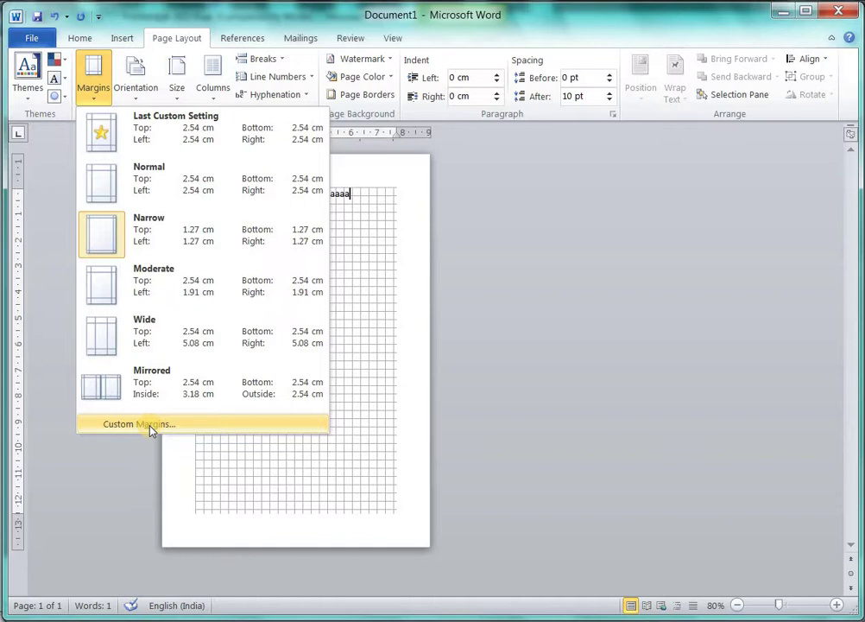
click(150, 427)
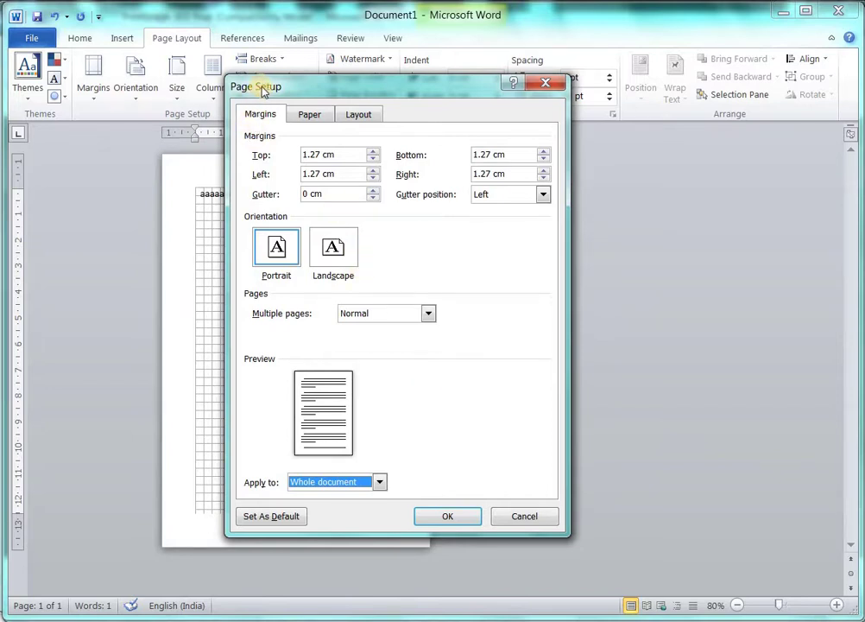
drag(257, 89, 269, 89)
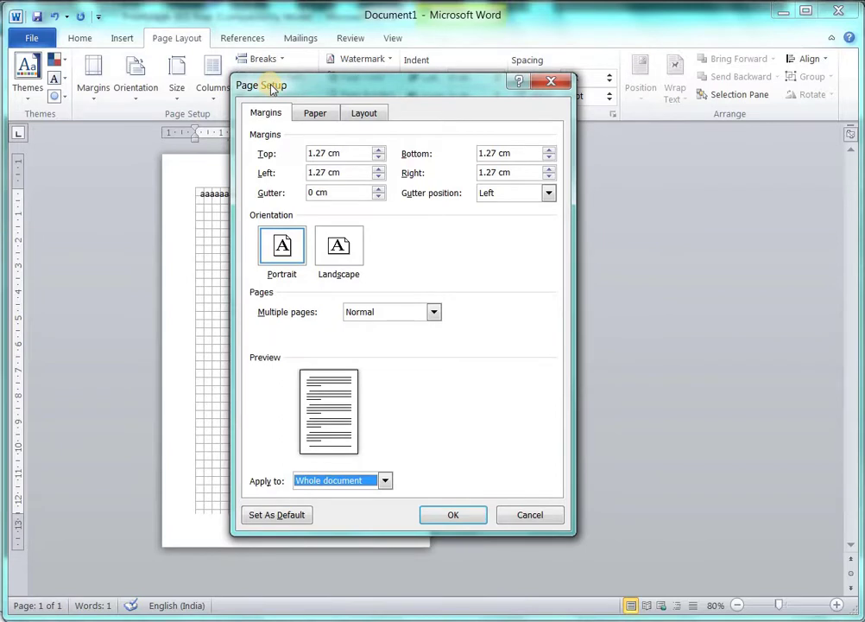
click(322, 120)
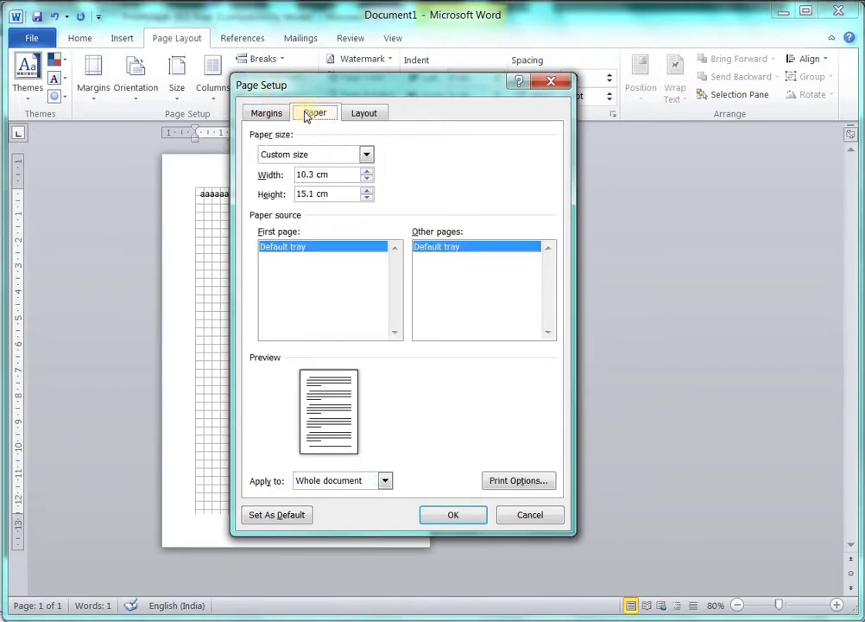
click(270, 118)
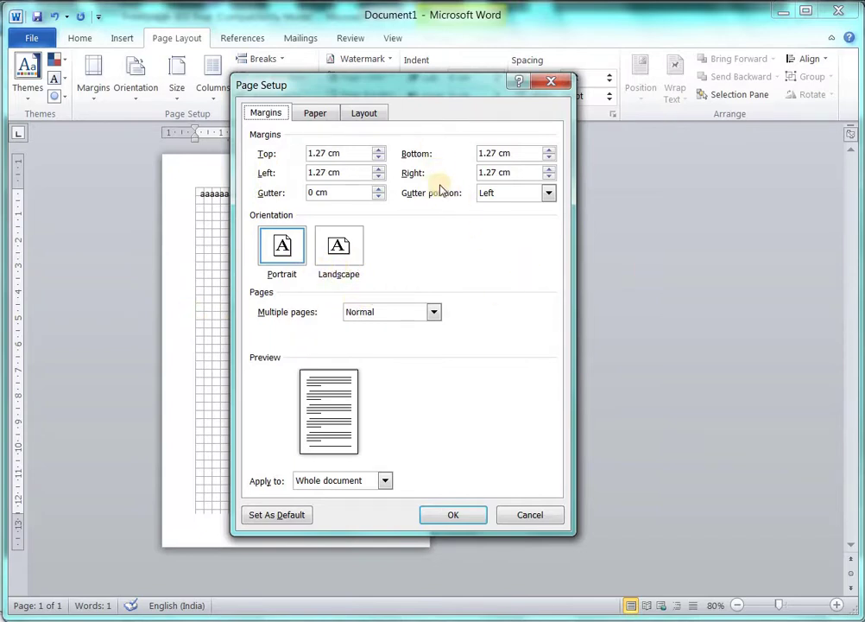
click(549, 177)
click(549, 177)
click(549, 177)
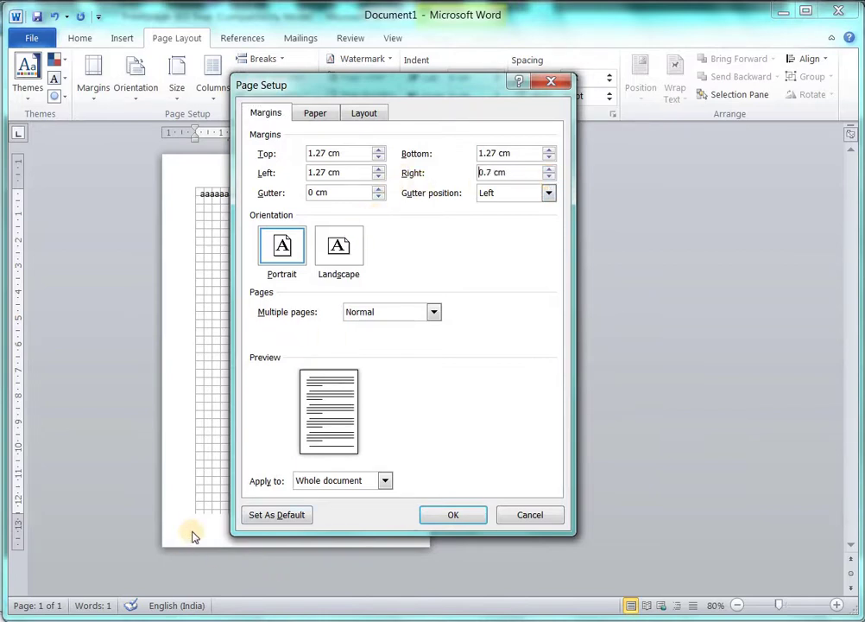
click(550, 158)
click(550, 158)
text(0.7)
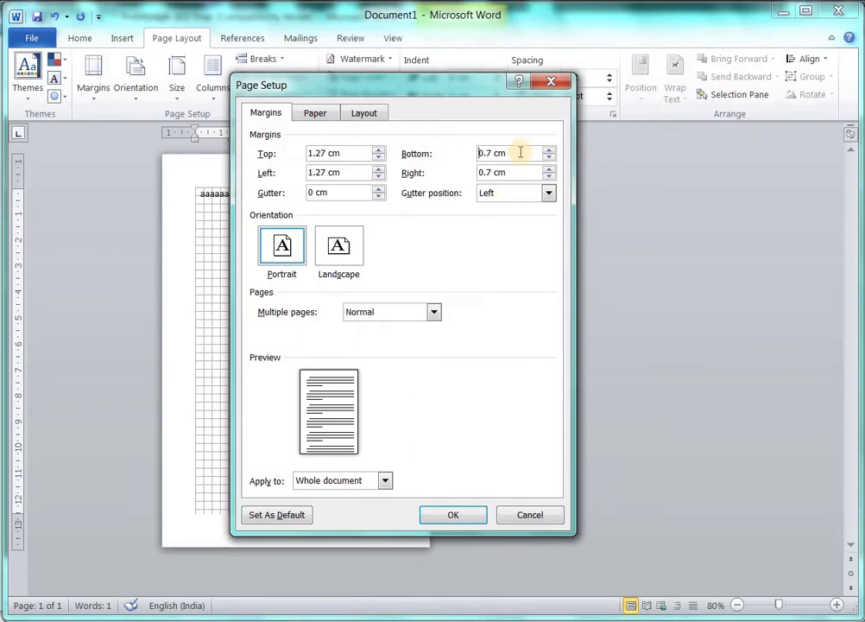
click(455, 516)
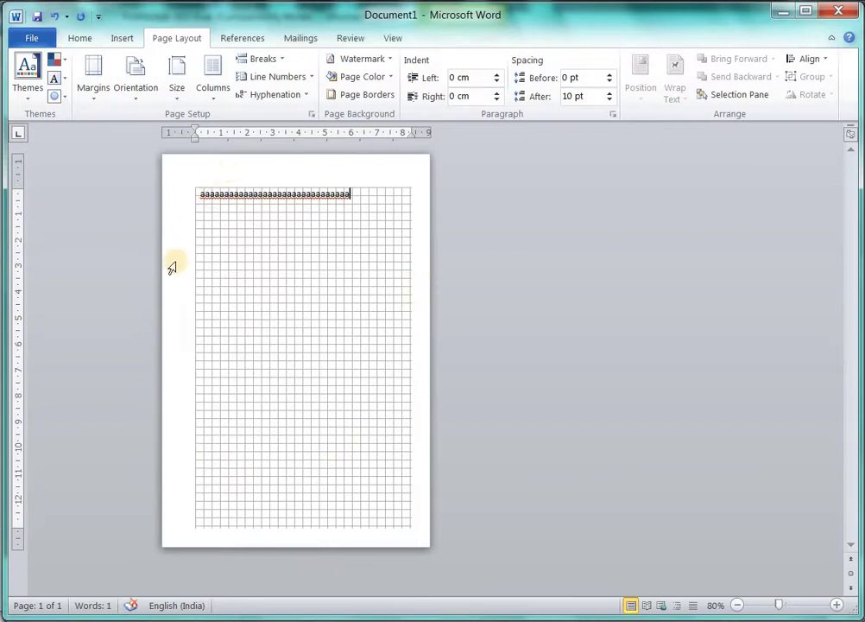
click(91, 95)
click(136, 426)
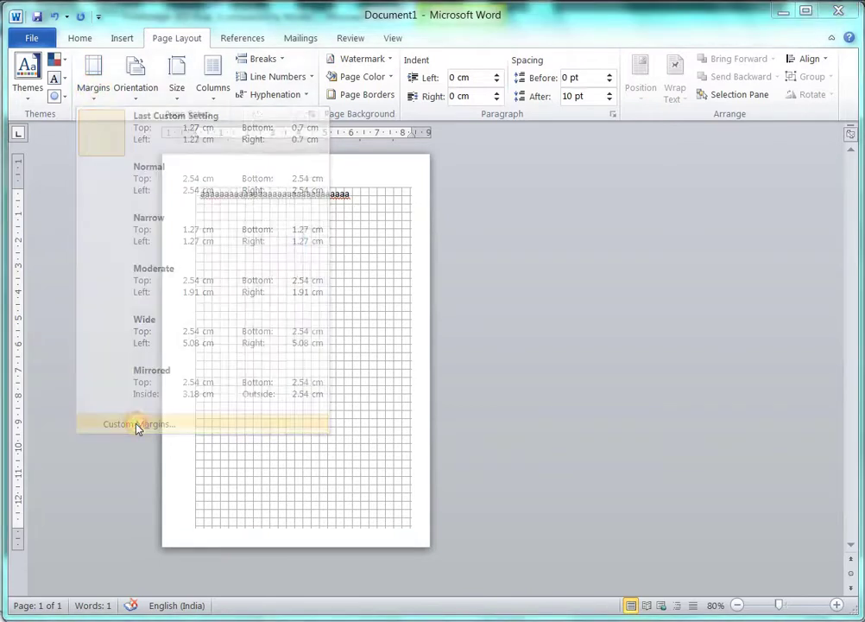
drag(336, 87, 384, 185)
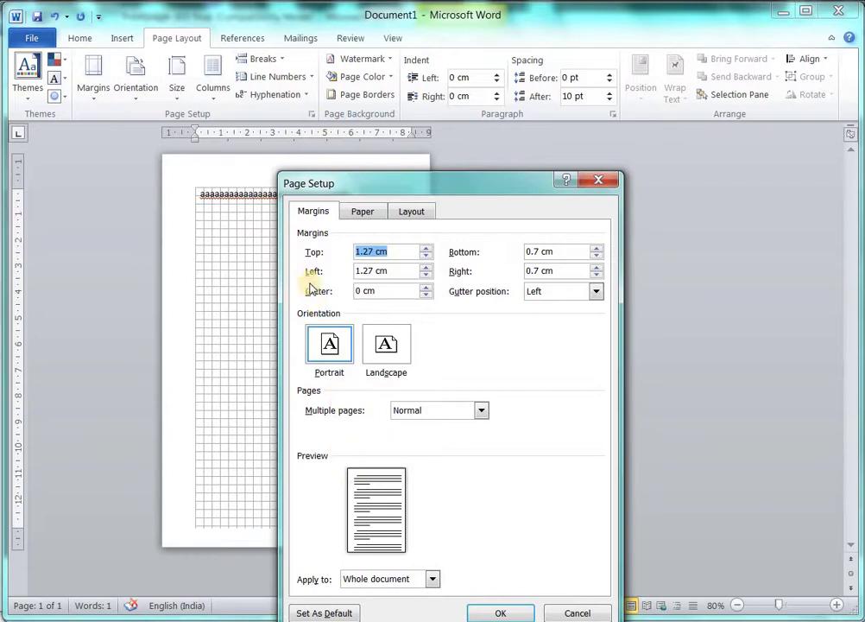
click(429, 289)
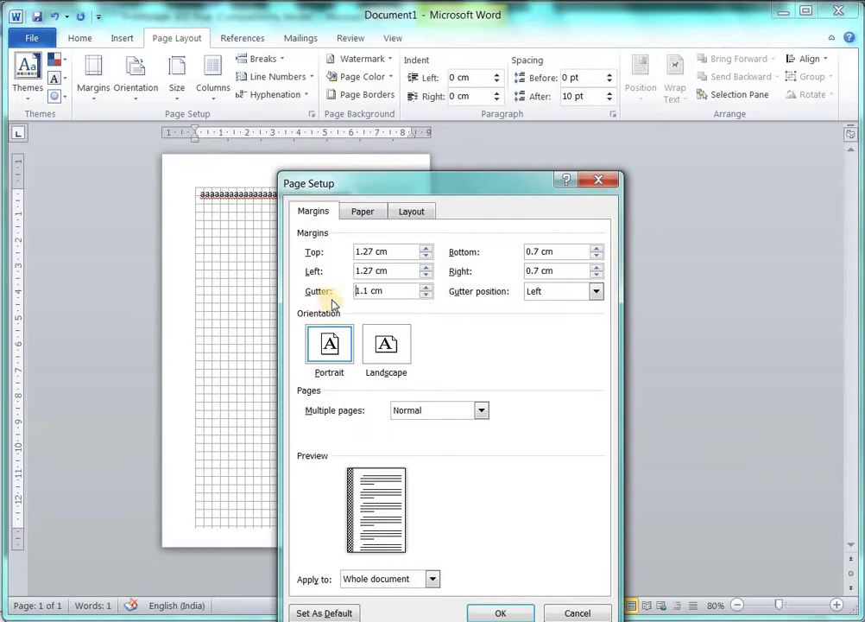
click(427, 295)
click(427, 295)
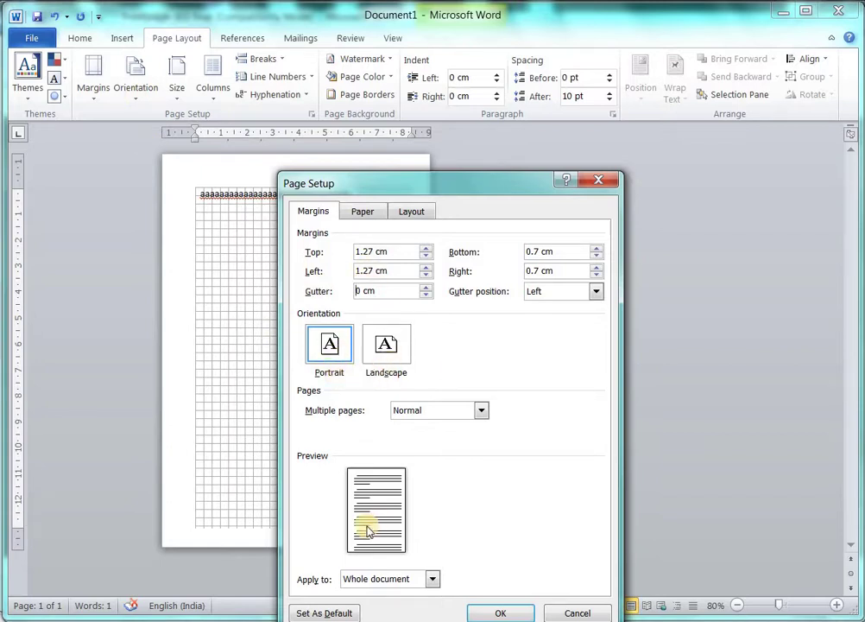
click(500, 612)
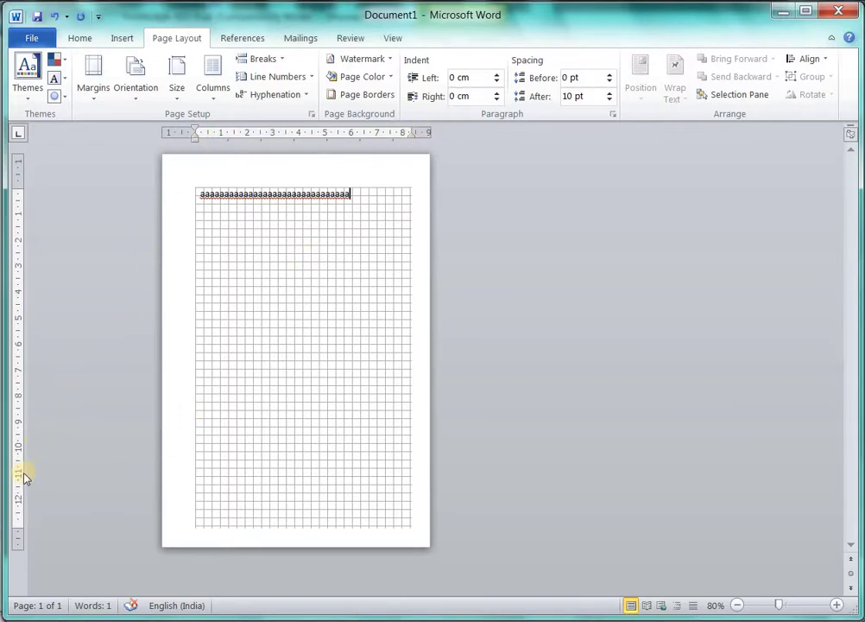
click(135, 97)
click(169, 164)
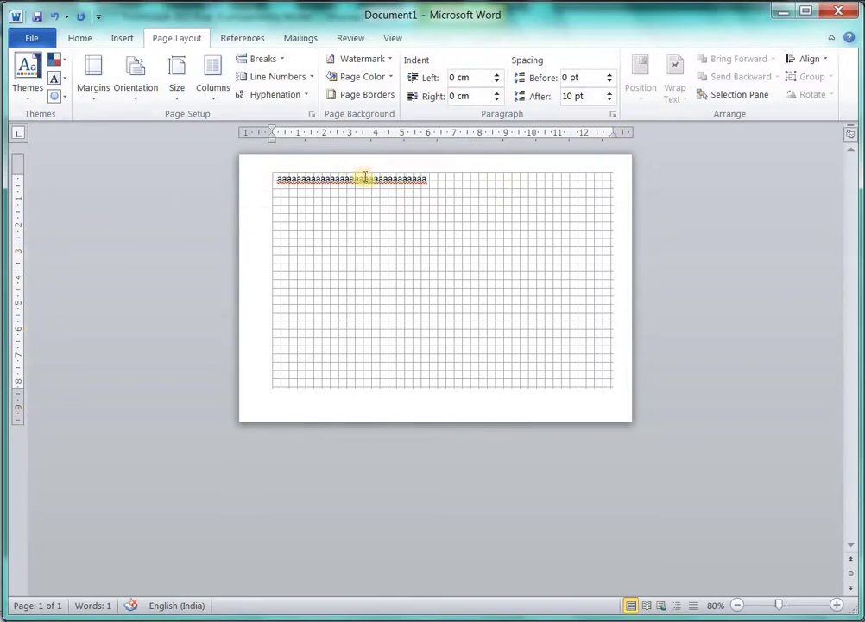
click(93, 86)
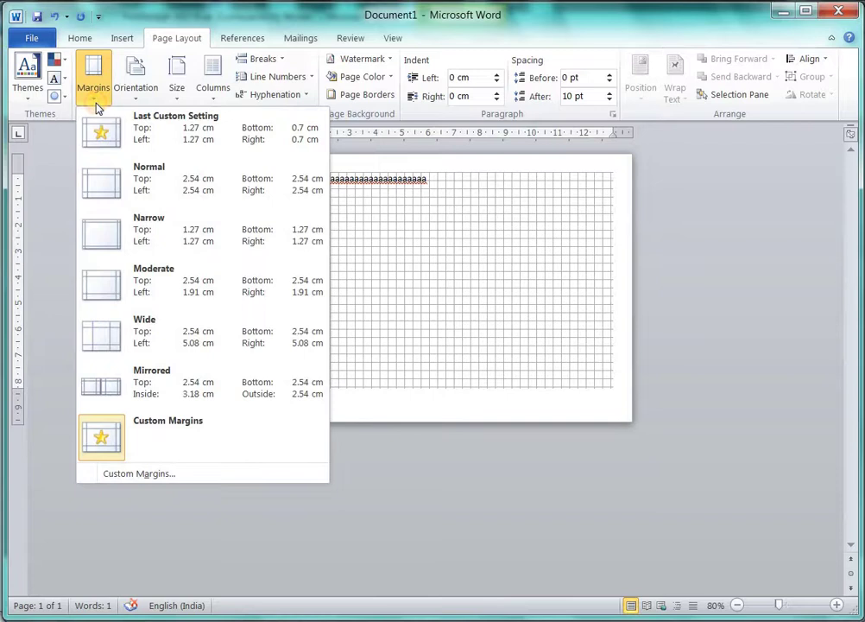
click(145, 477)
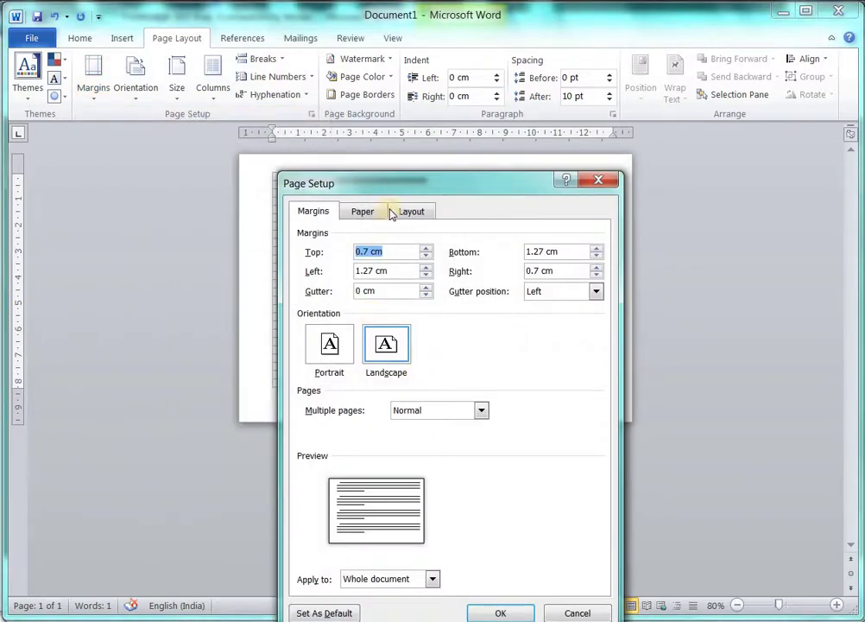
drag(388, 185, 356, 118)
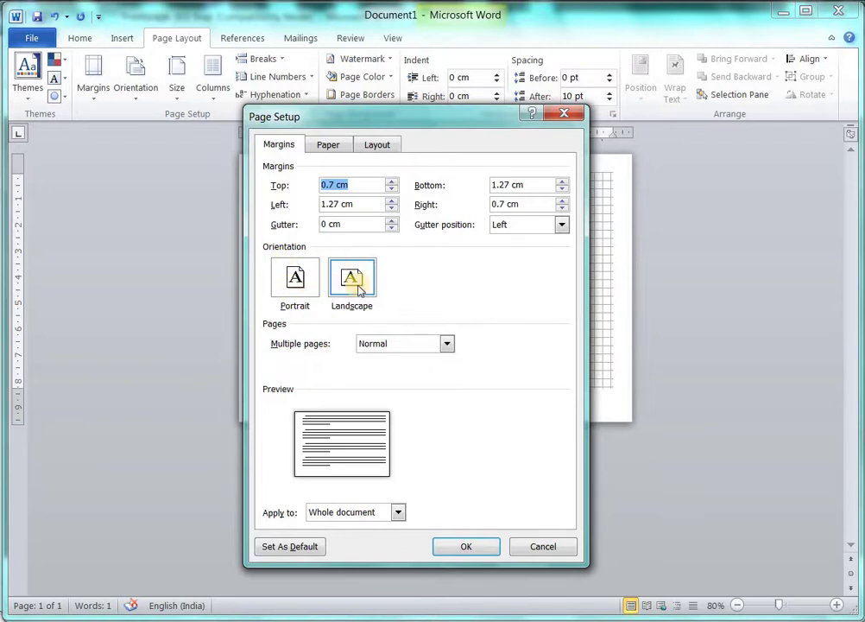
click(296, 290)
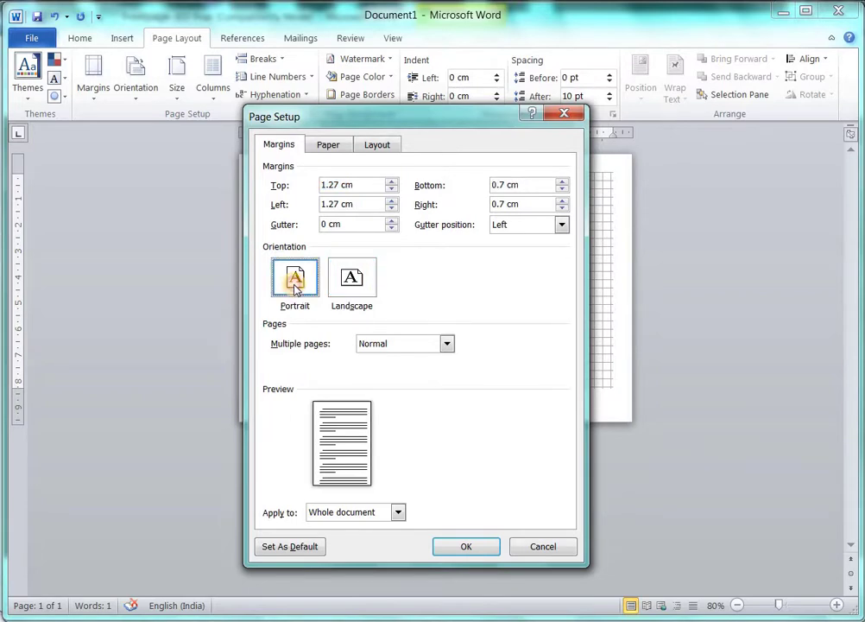
click(471, 558)
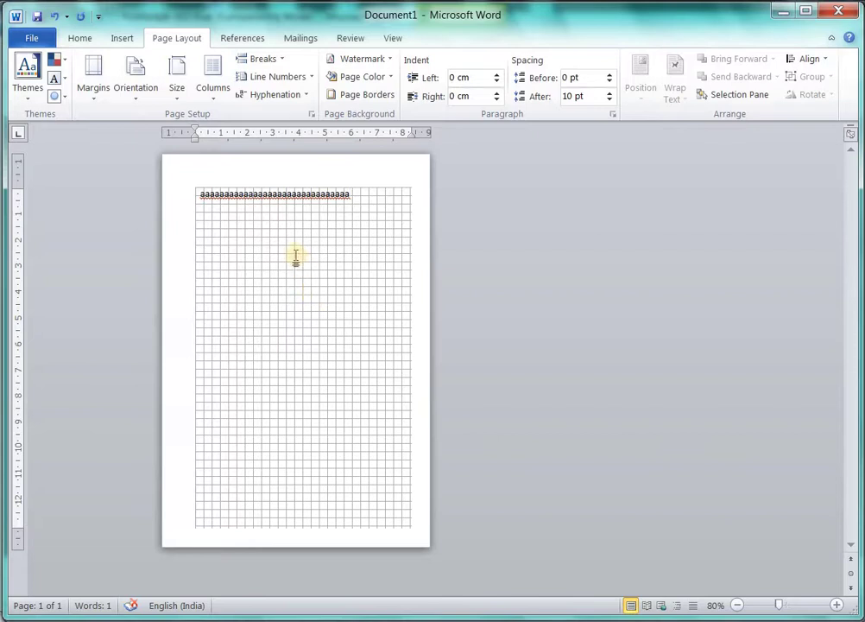
- Select the line of a's, grow it to 28 pt, and colour it red
drag(356, 197, 218, 211)
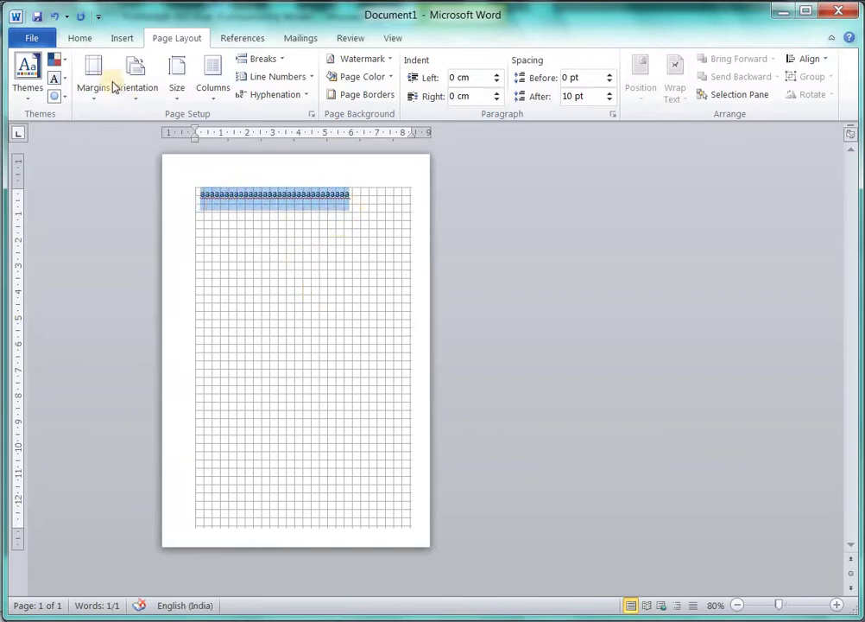
click(78, 39)
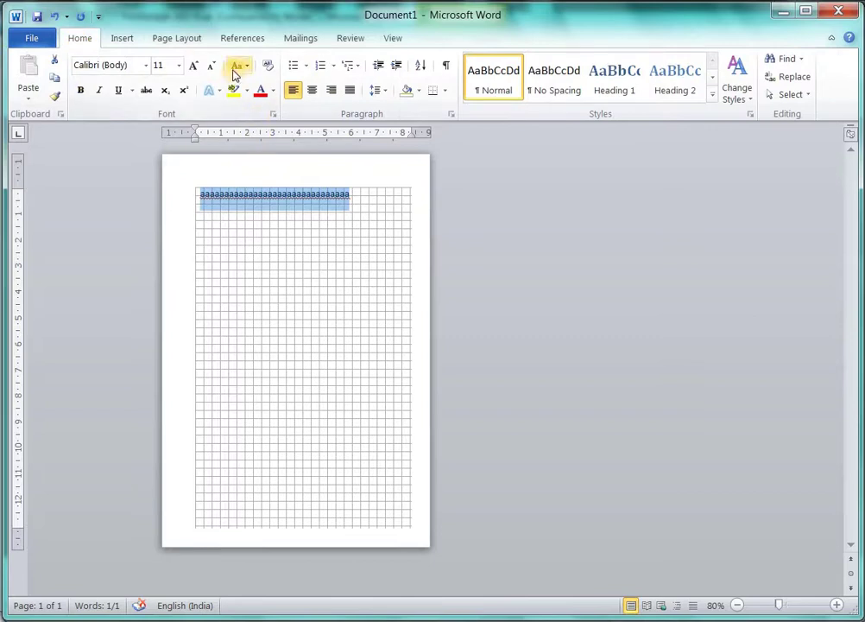
click(194, 67)
click(194, 66)
click(193, 67)
click(194, 67)
click(194, 67)
click(194, 67)
click(193, 66)
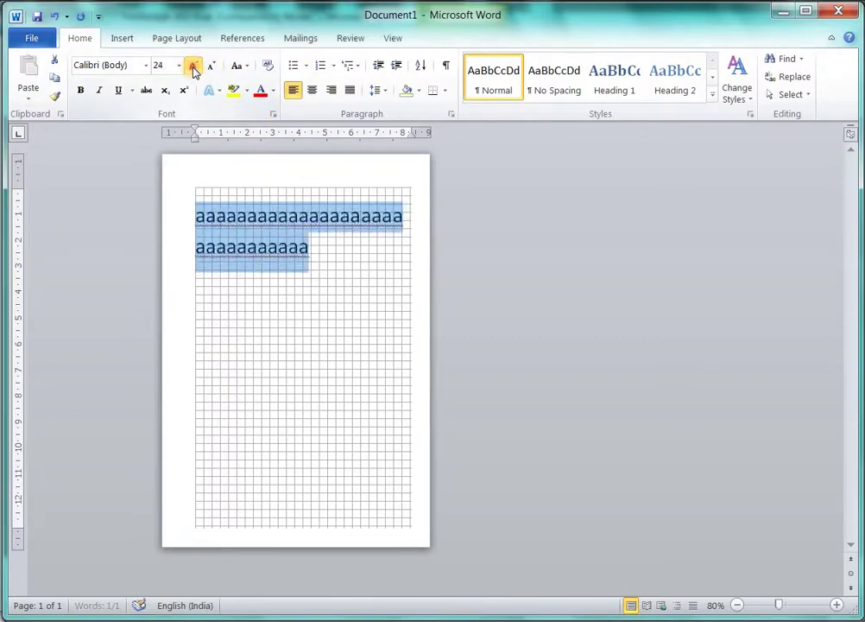
click(193, 67)
click(193, 66)
click(265, 97)
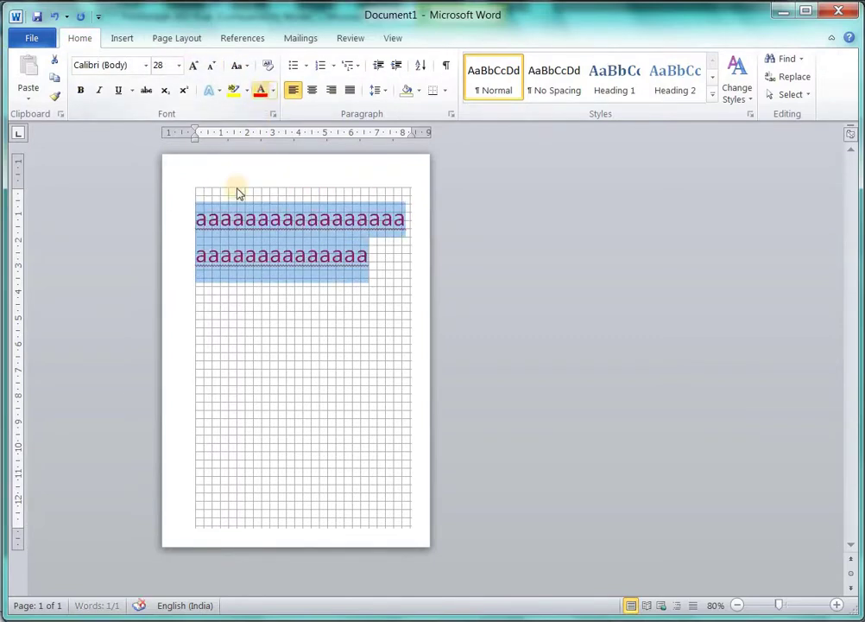
click(284, 286)
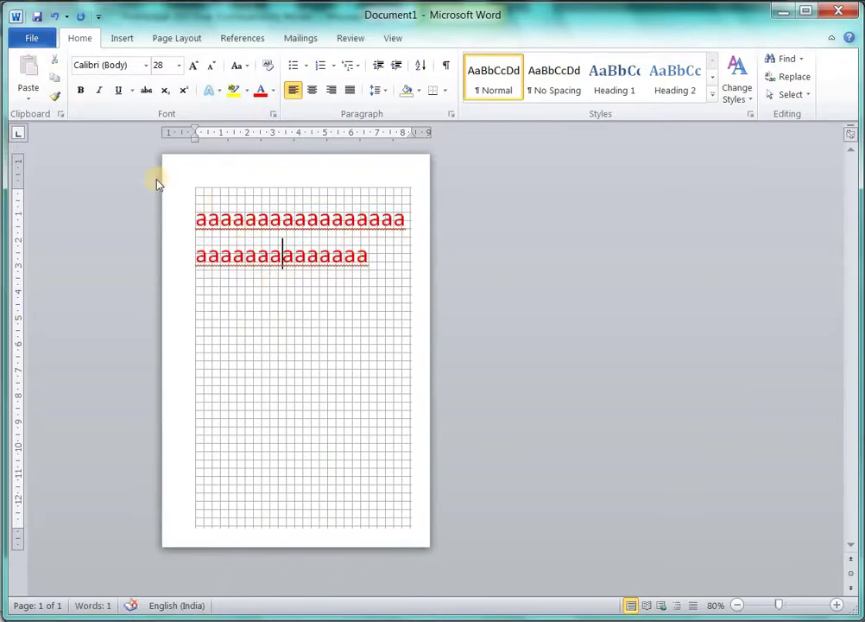
click(173, 38)
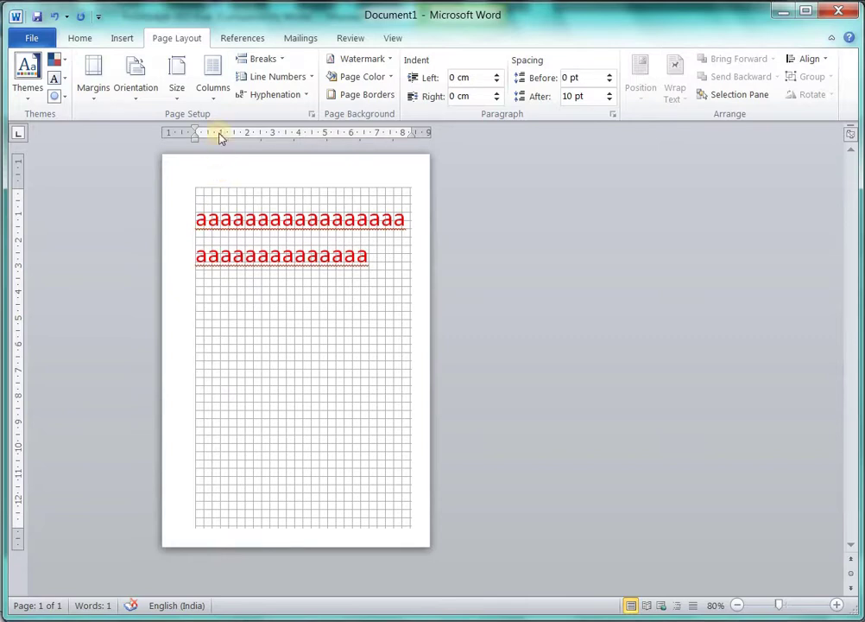
click(393, 79)
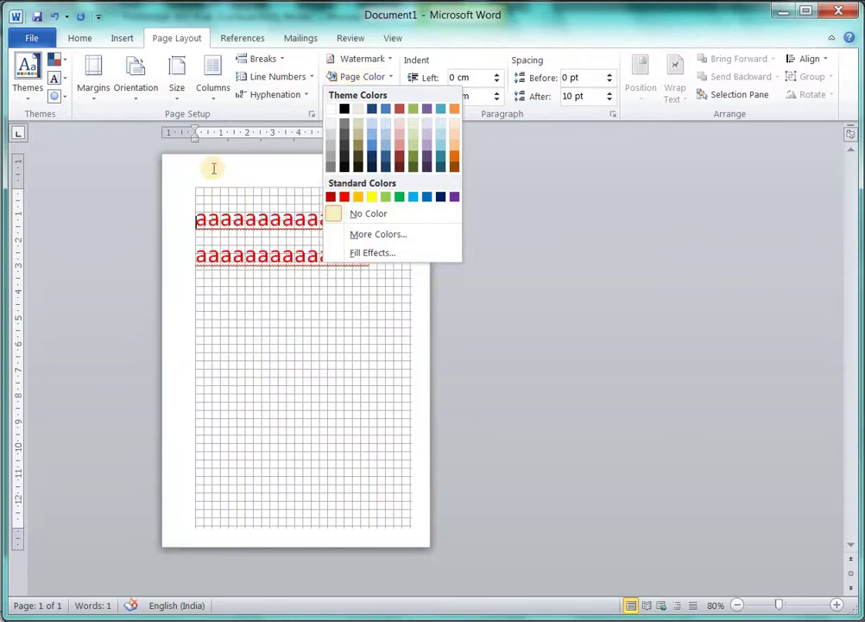
click(278, 180)
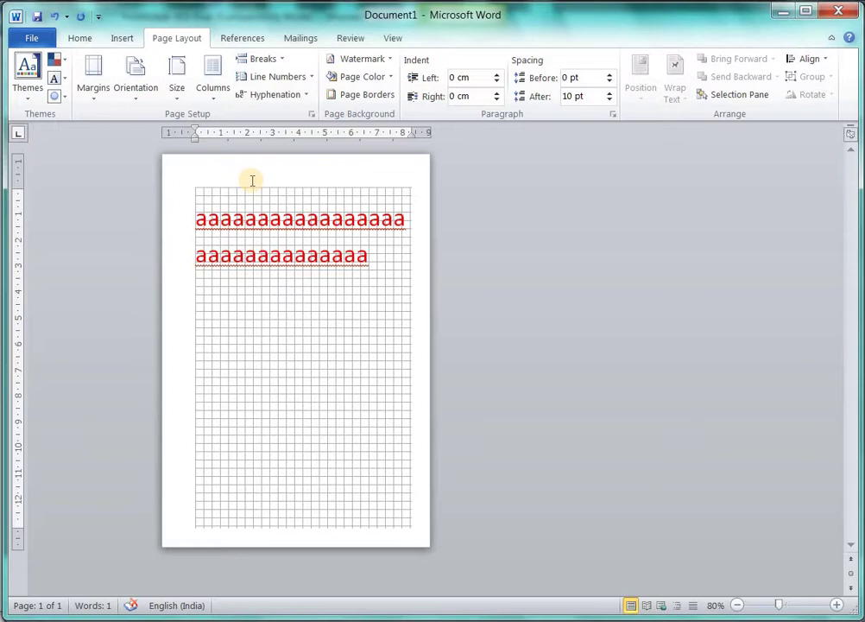
click(389, 78)
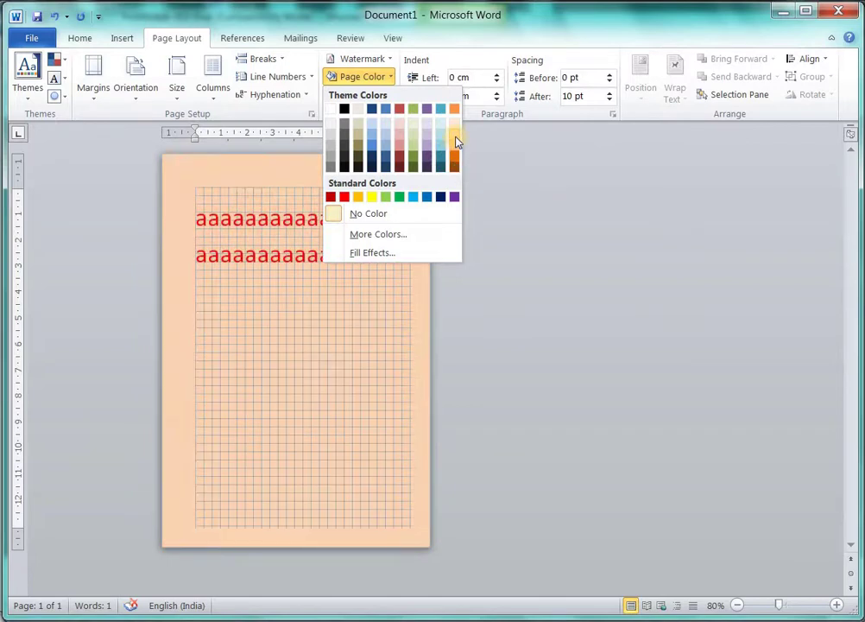
click(456, 139)
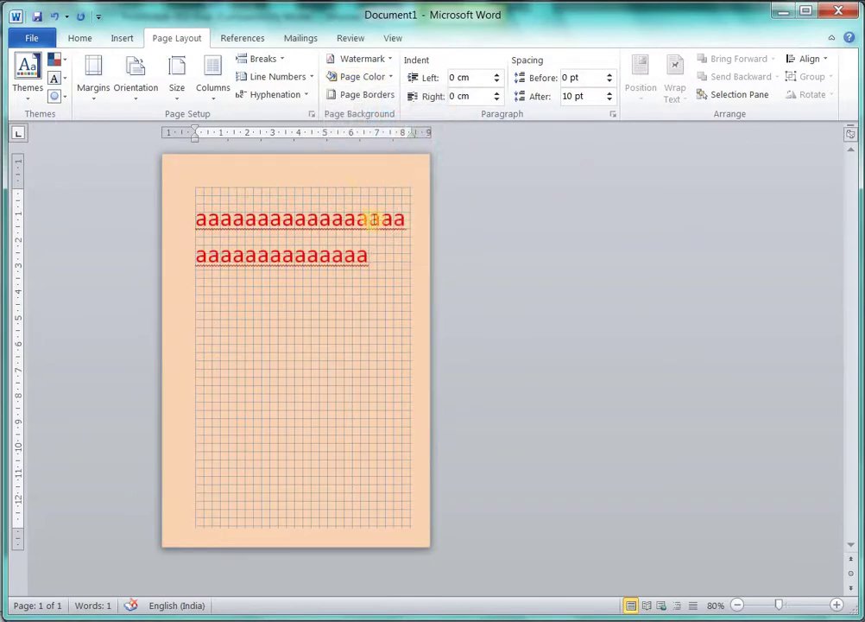
mouse_move(402, 219)
mouse_down()
mouse_move(198, 224)
mouse_move(370, 256)
mouse_move(198, 222)
mouse_up()
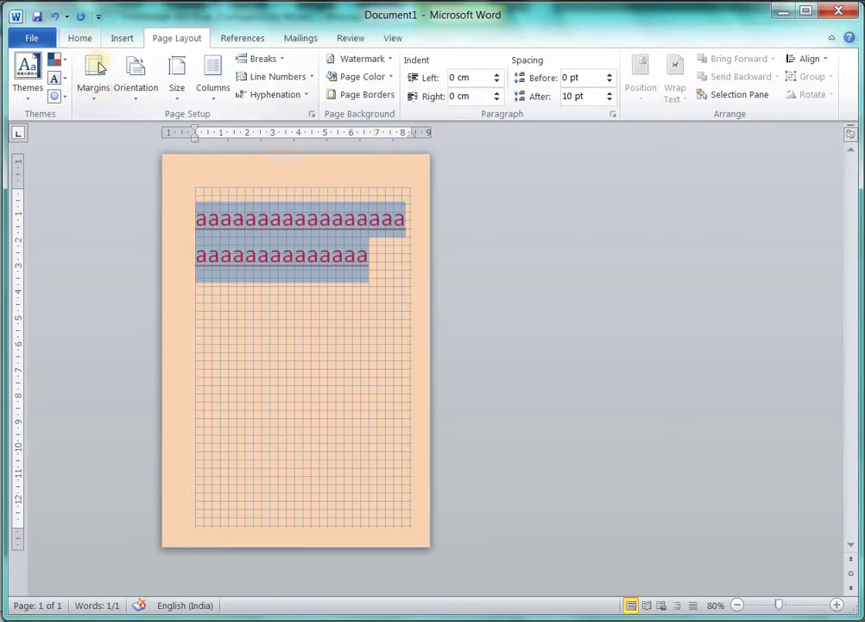
click(321, 285)
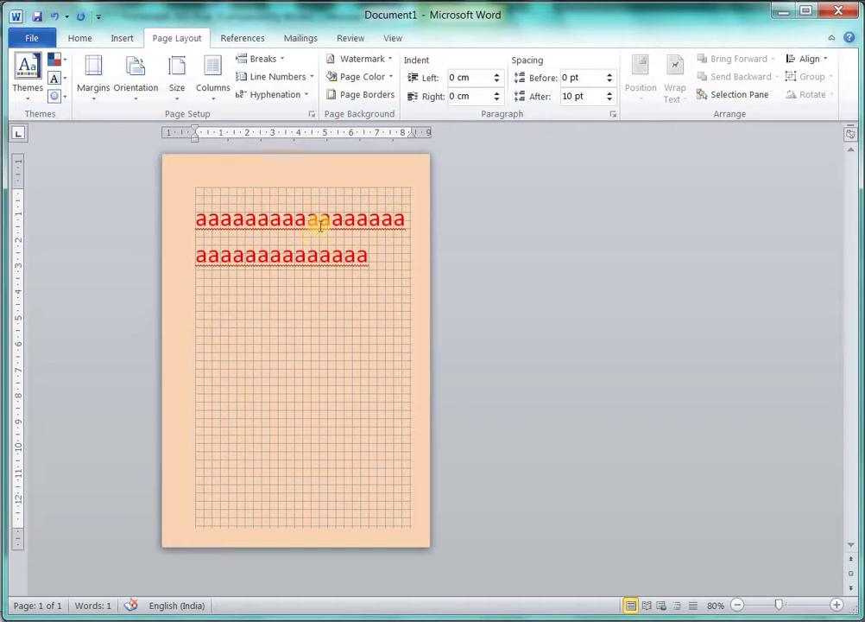
click(394, 78)
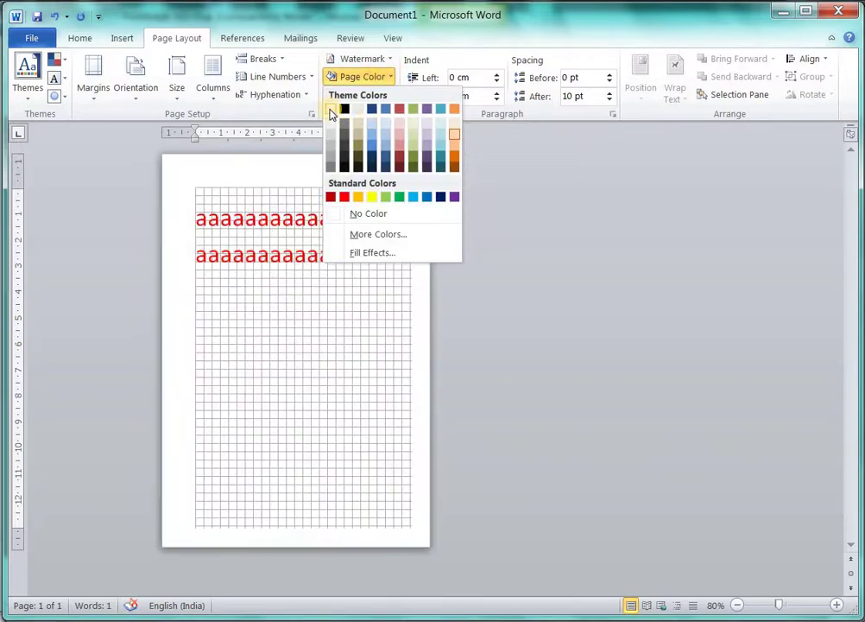
click(388, 203)
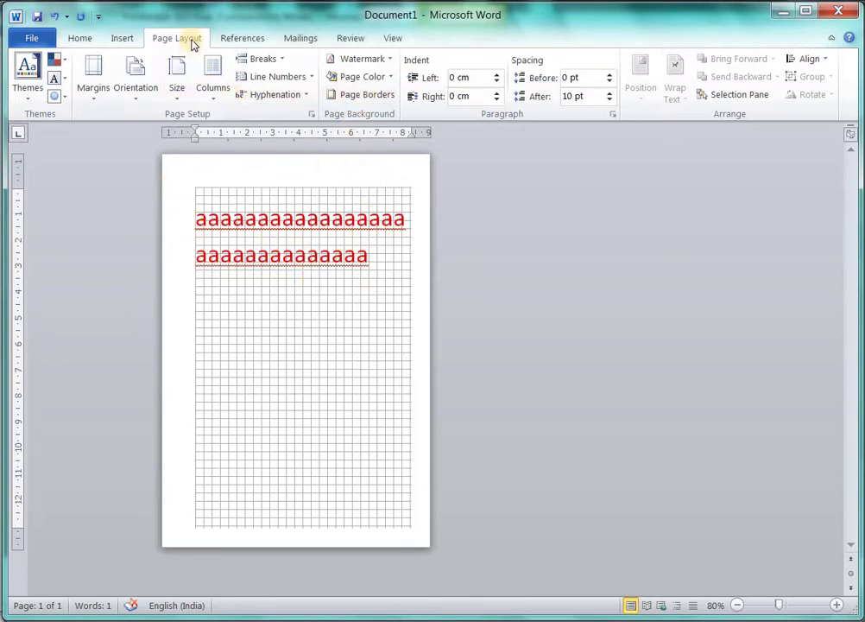
- Choose the Box page border setting with a thick solid line style
click(369, 96)
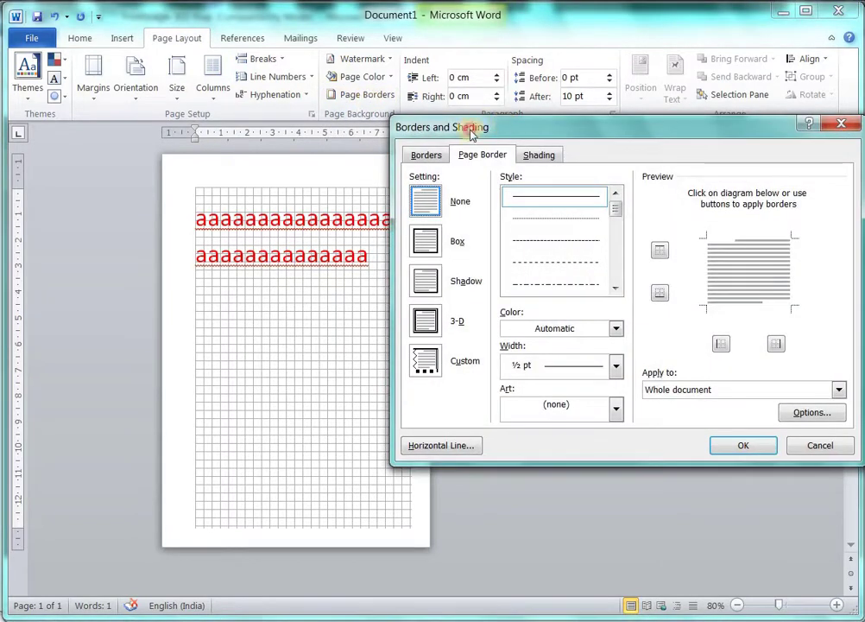
drag(471, 126, 336, 135)
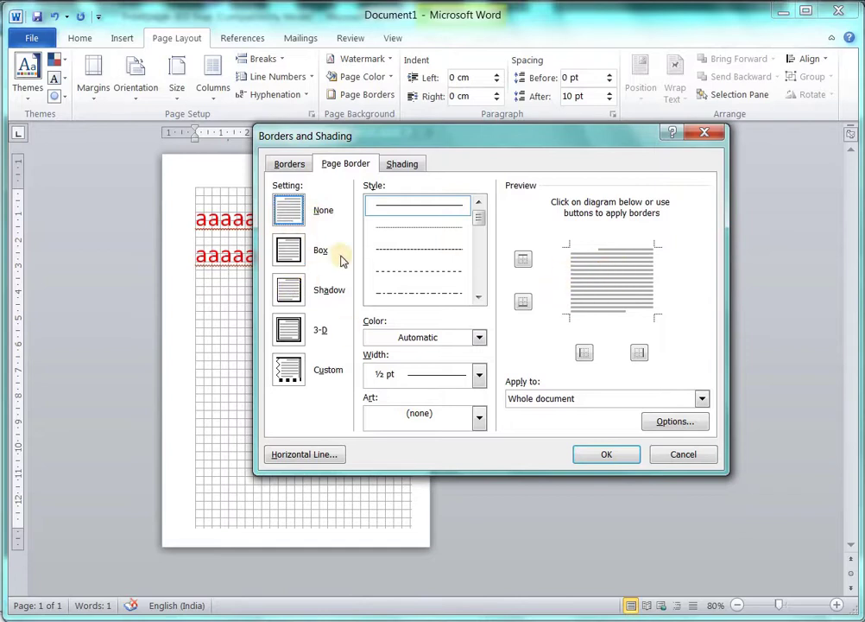
click(292, 252)
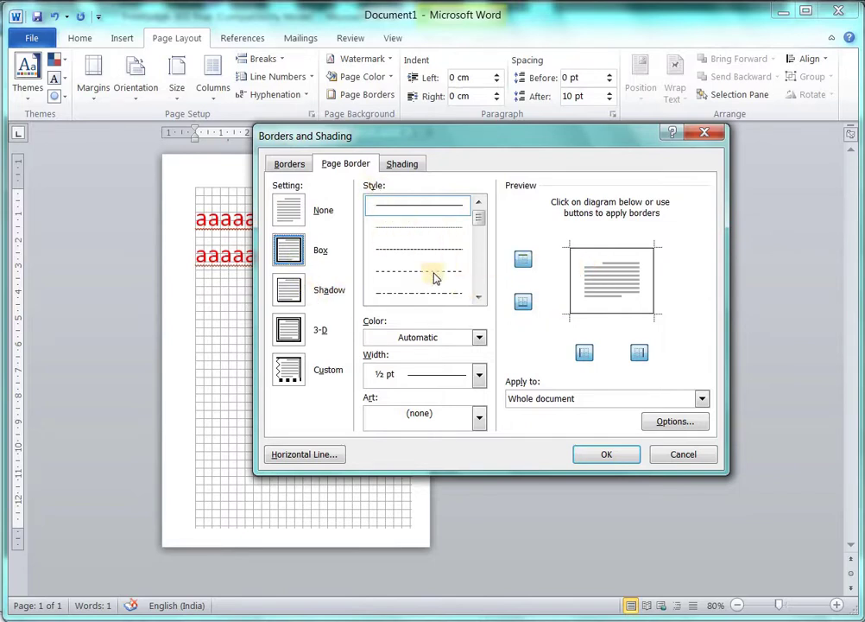
click(478, 298)
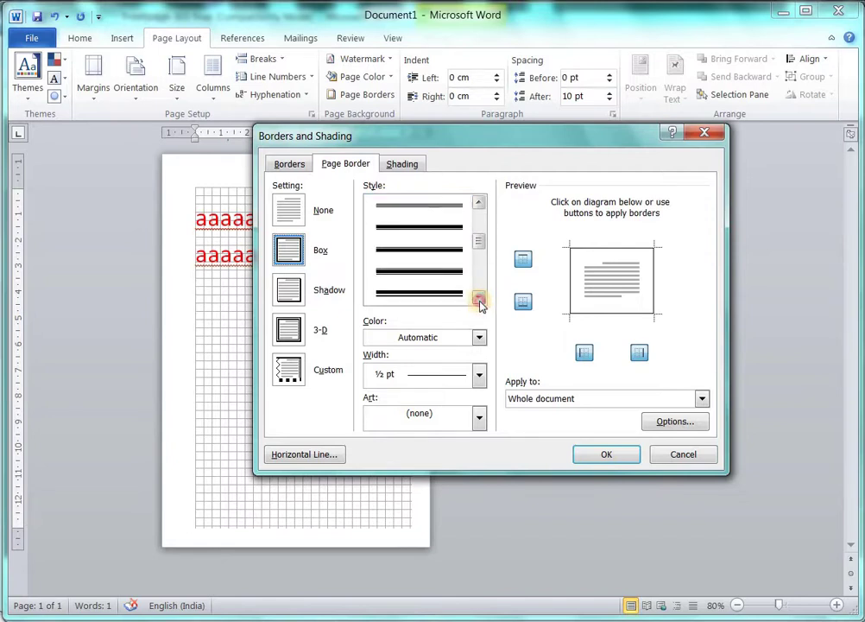
click(432, 226)
scroll(436, 244, up, 1)
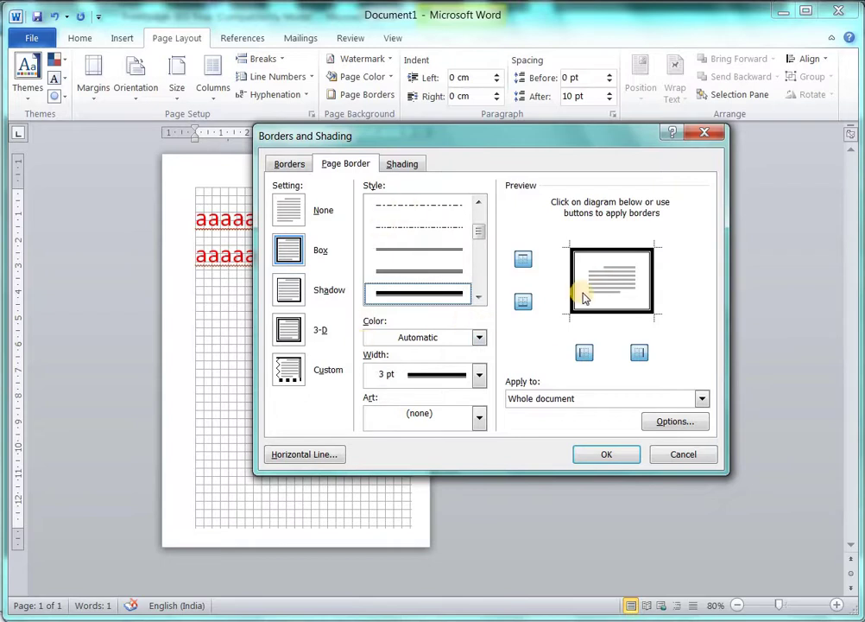
- Color the box border red, set its width to 2¼ pt, and apply it
click(479, 339)
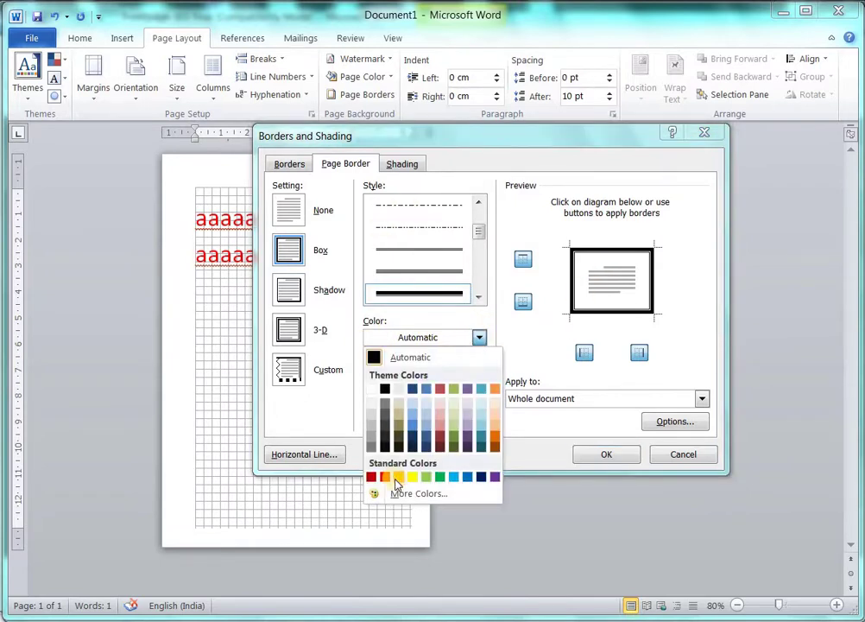
click(370, 476)
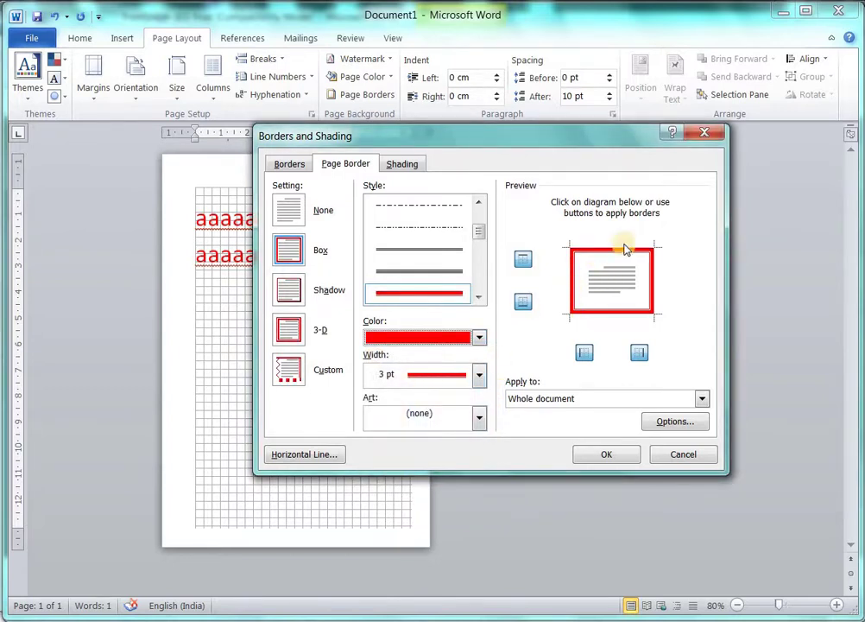
click(479, 376)
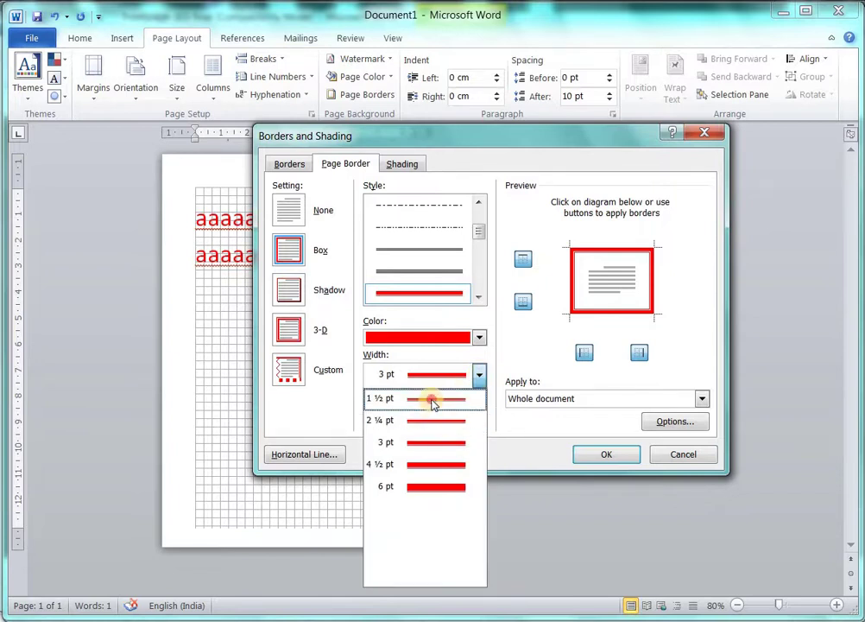
click(433, 398)
click(480, 375)
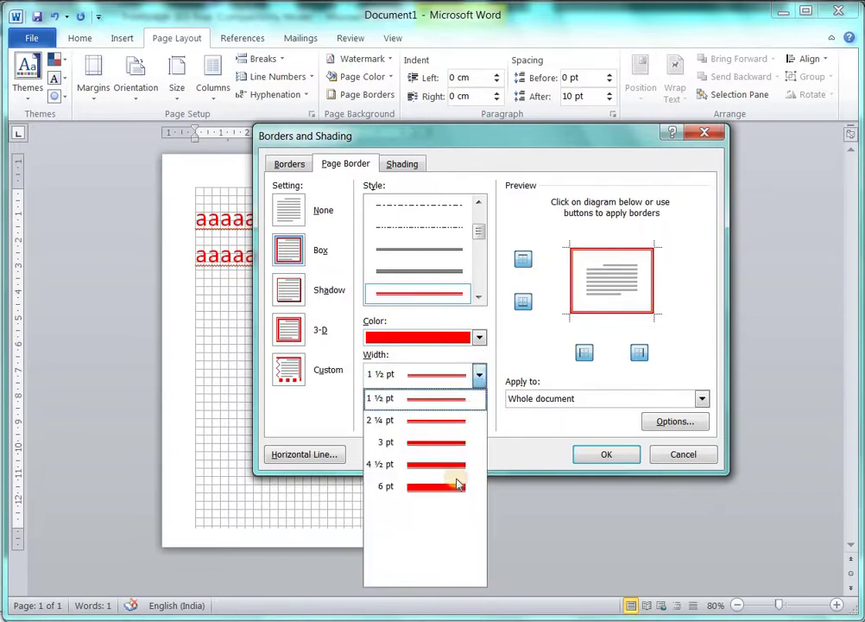
click(444, 488)
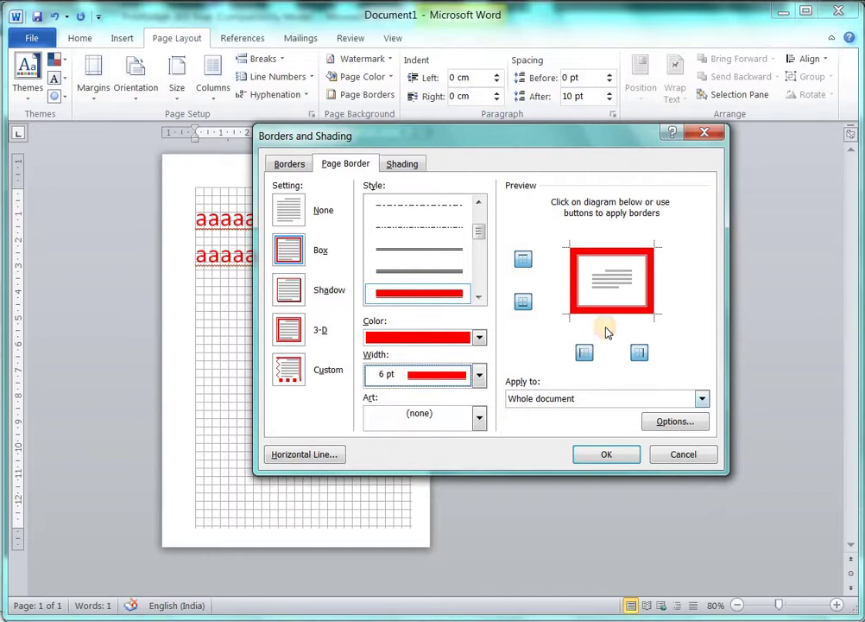
click(477, 377)
click(433, 420)
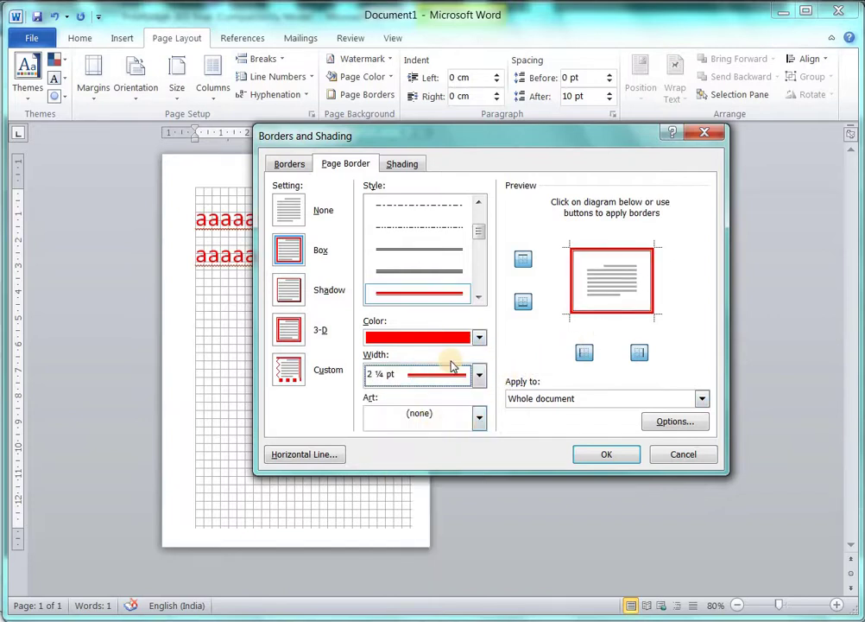
click(607, 455)
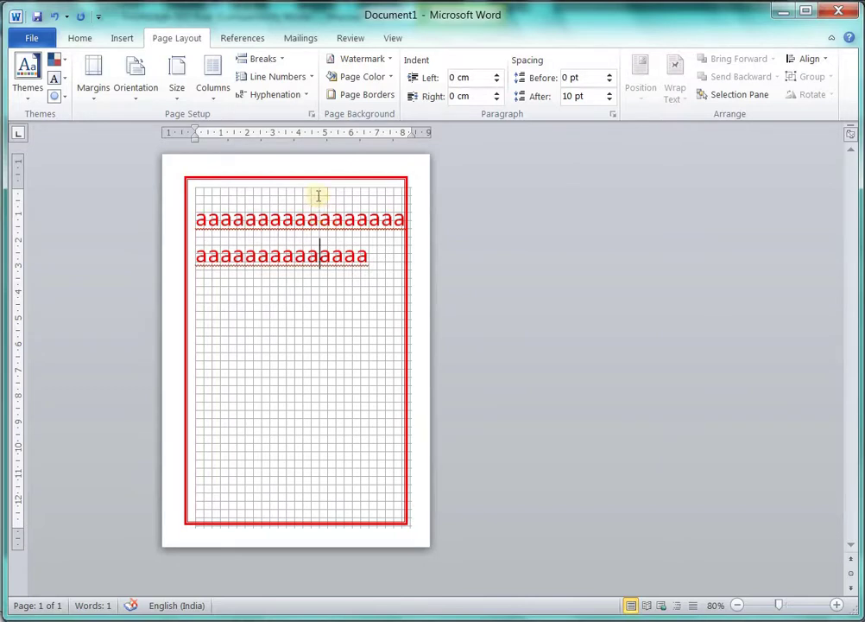
- Pick the sun artwork from the Art list and apply it as the 18 pt page border
click(374, 95)
drag(508, 142, 595, 142)
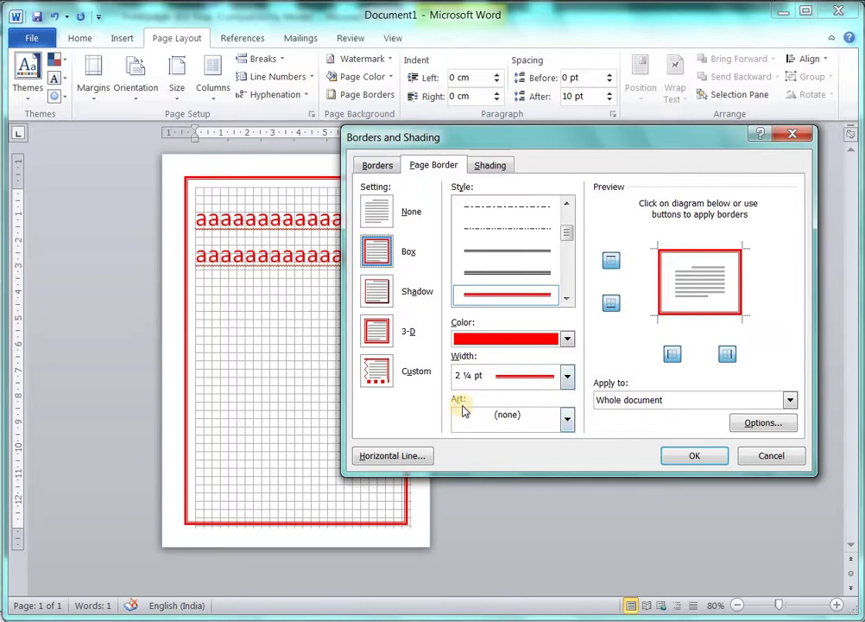
click(568, 421)
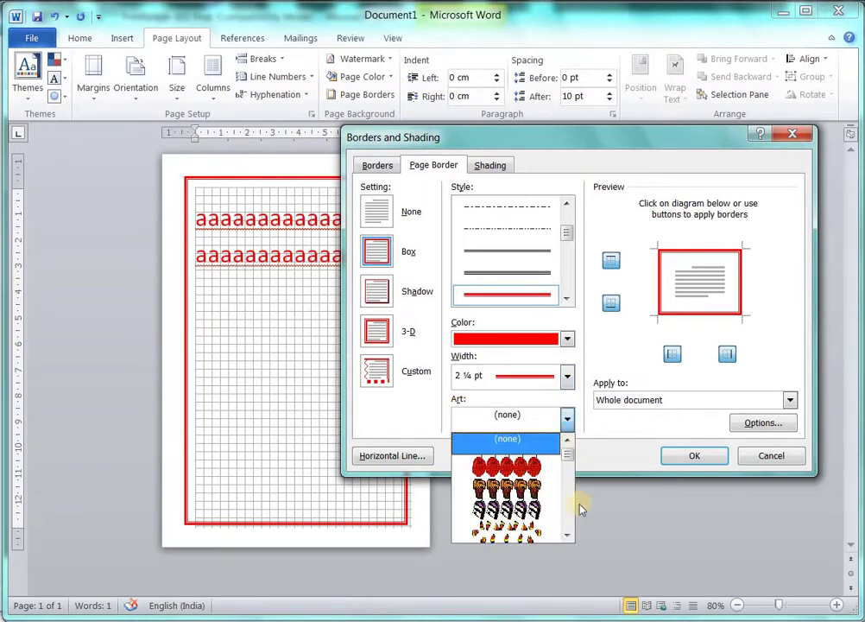
click(568, 536)
click(568, 536)
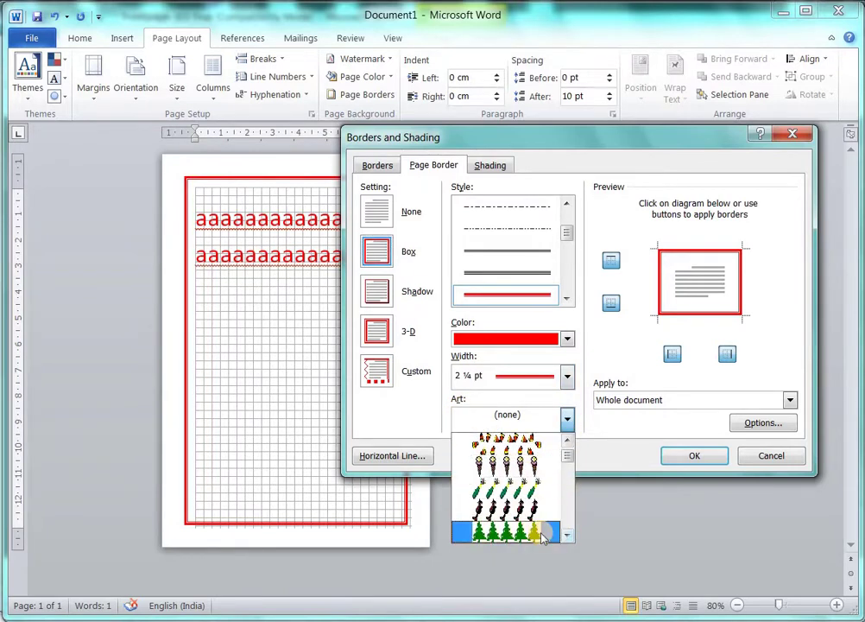
click(568, 537)
click(568, 537)
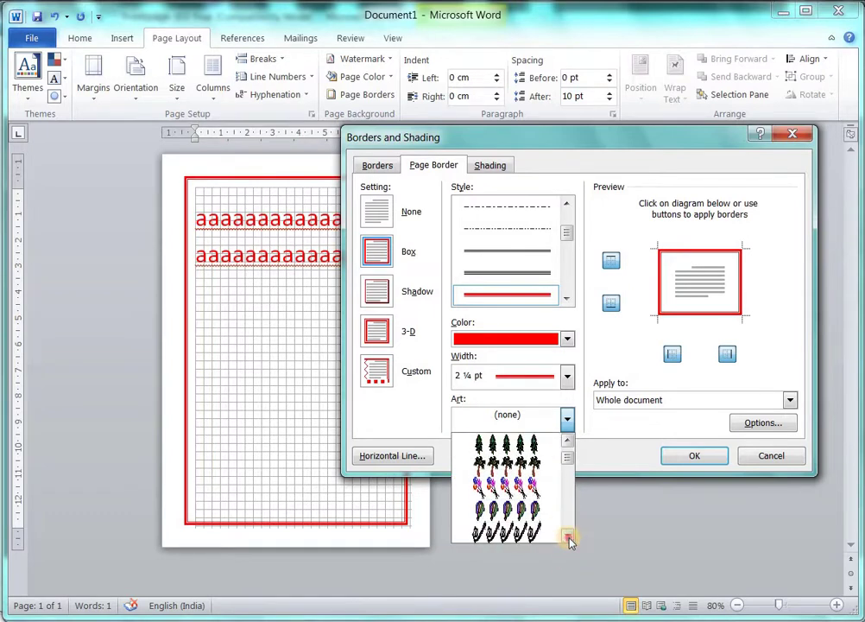
click(568, 537)
click(568, 537)
click(568, 536)
click(569, 536)
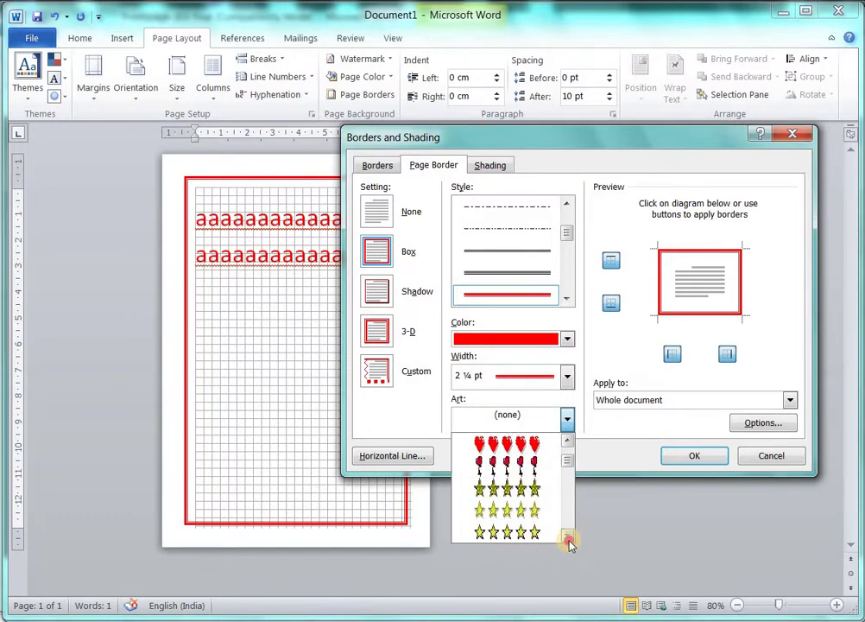
click(568, 536)
click(568, 537)
click(521, 467)
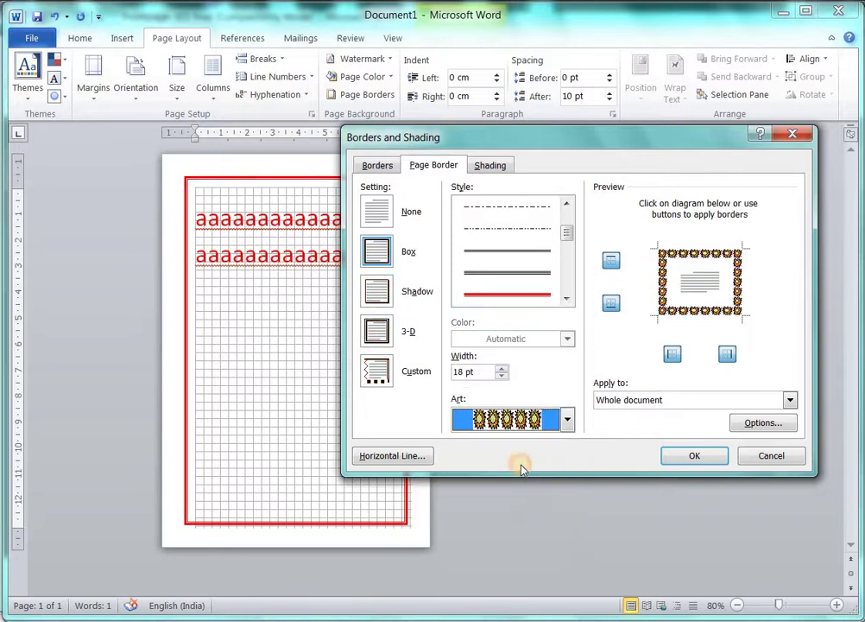
click(701, 456)
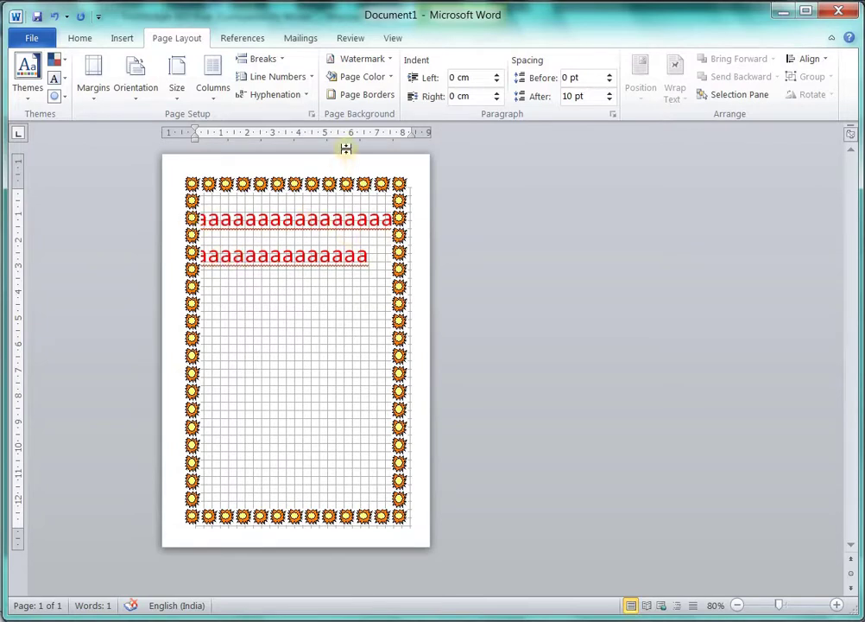
- In Border Options, set Measure from to Text with 1 pt top/bottom and 4 pt side margins
click(364, 96)
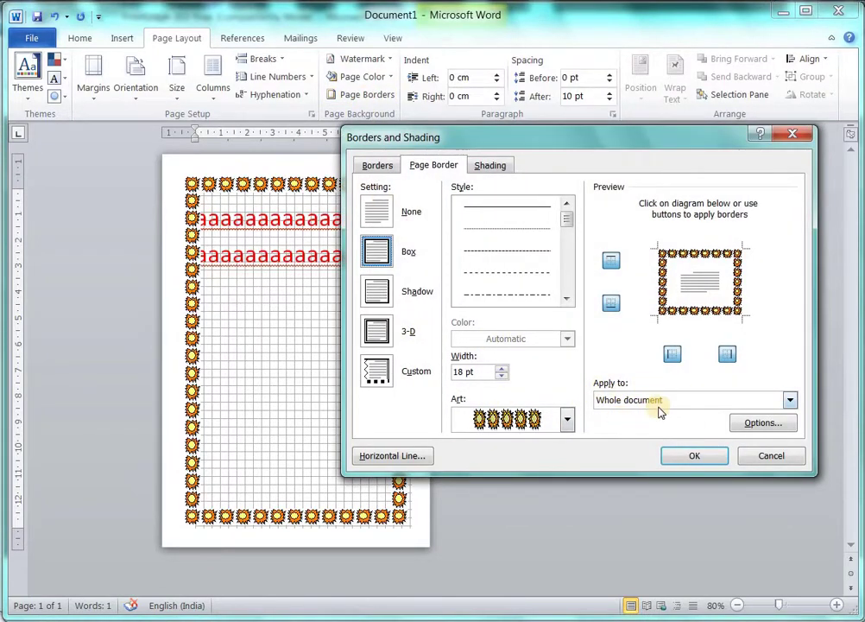
click(763, 425)
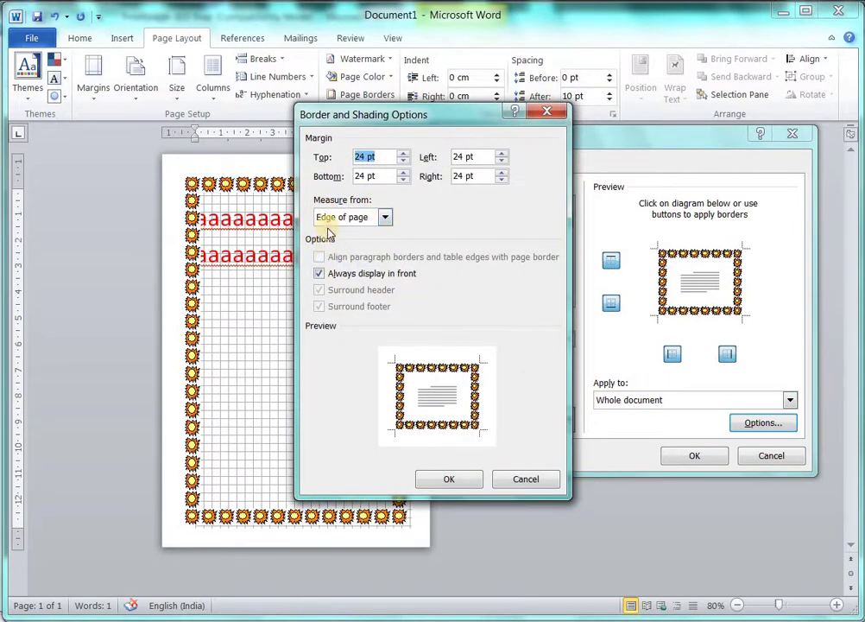
click(385, 219)
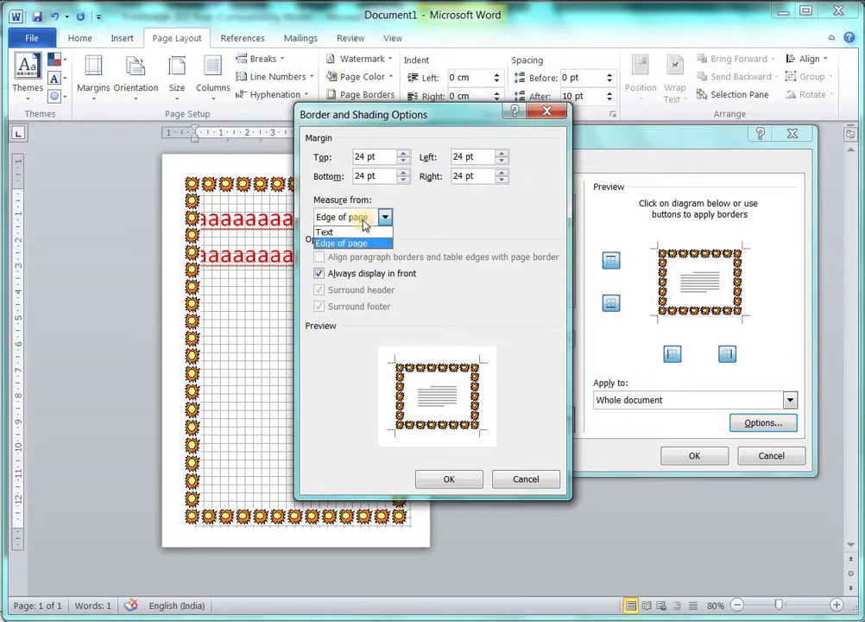
click(343, 233)
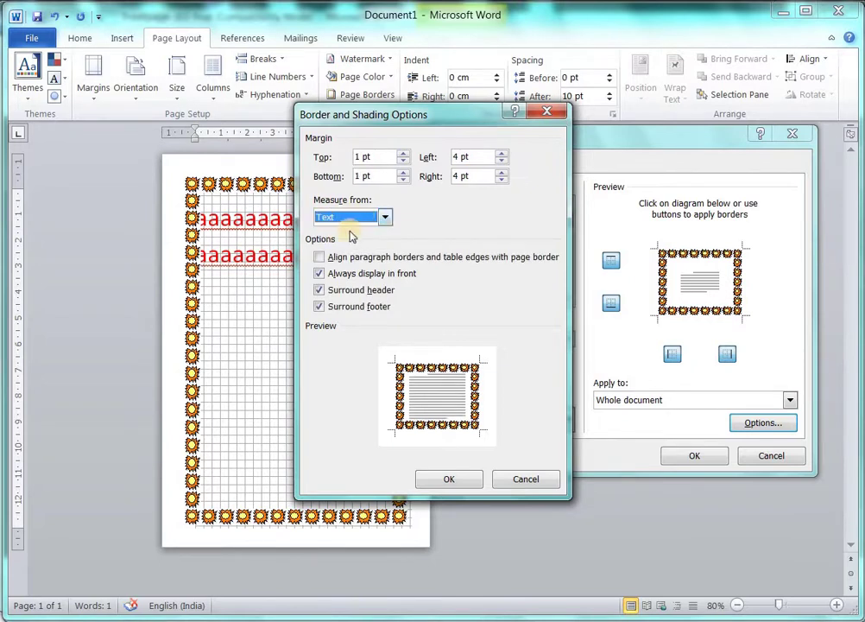
click(449, 481)
click(643, 458)
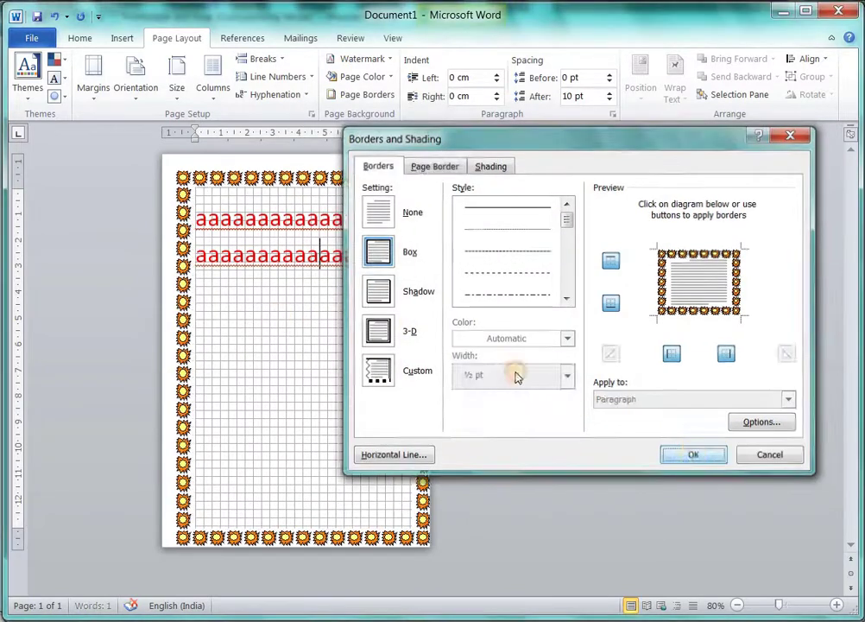
key(Return)
click(210, 254)
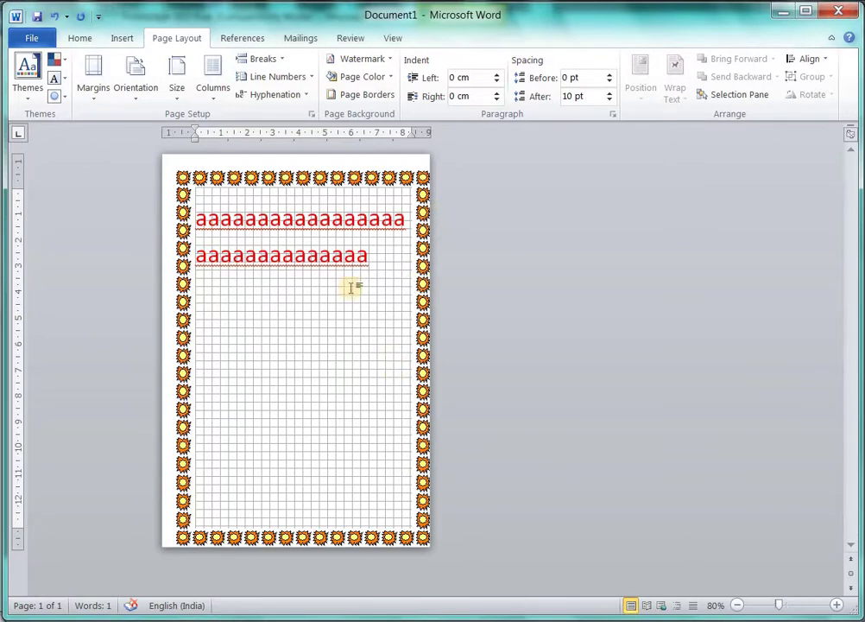
click(370, 99)
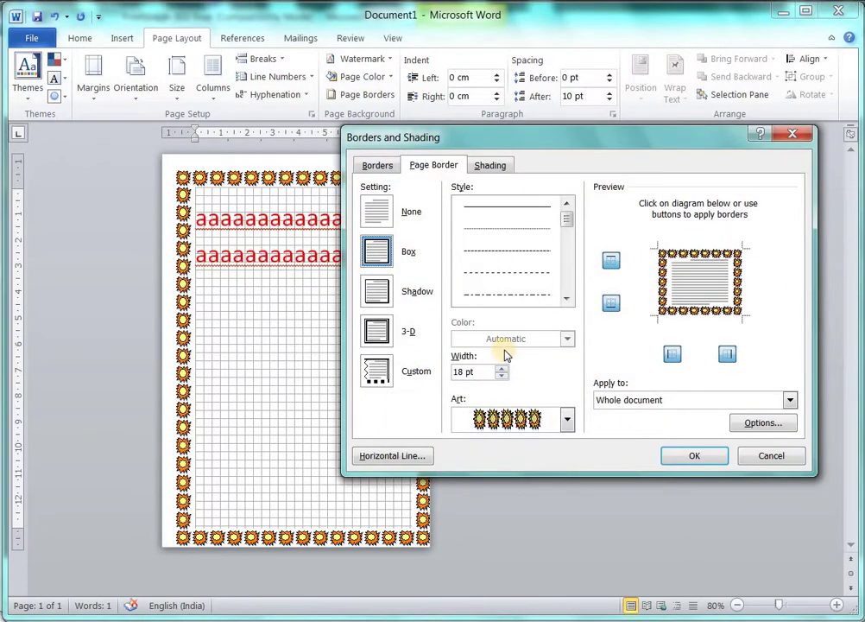
click(566, 420)
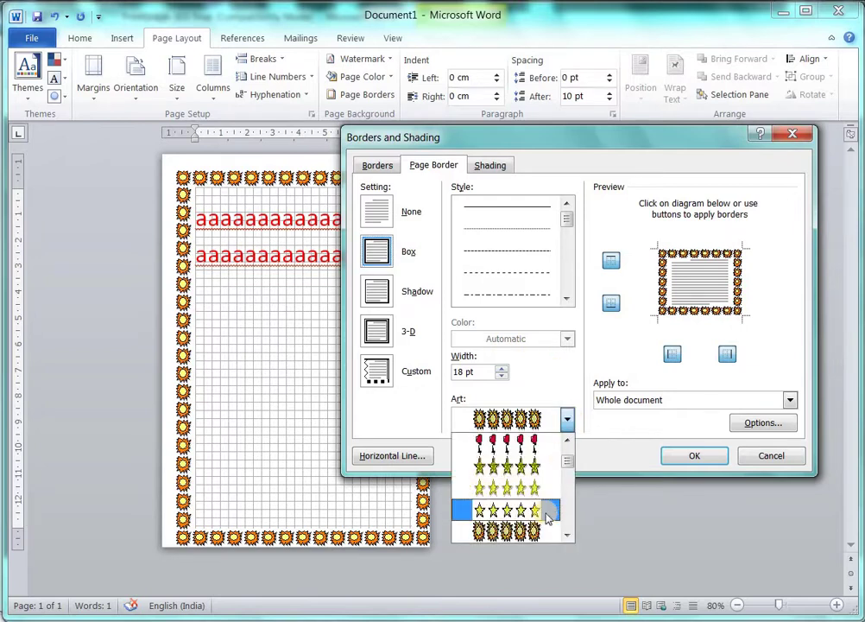
click(546, 513)
click(567, 421)
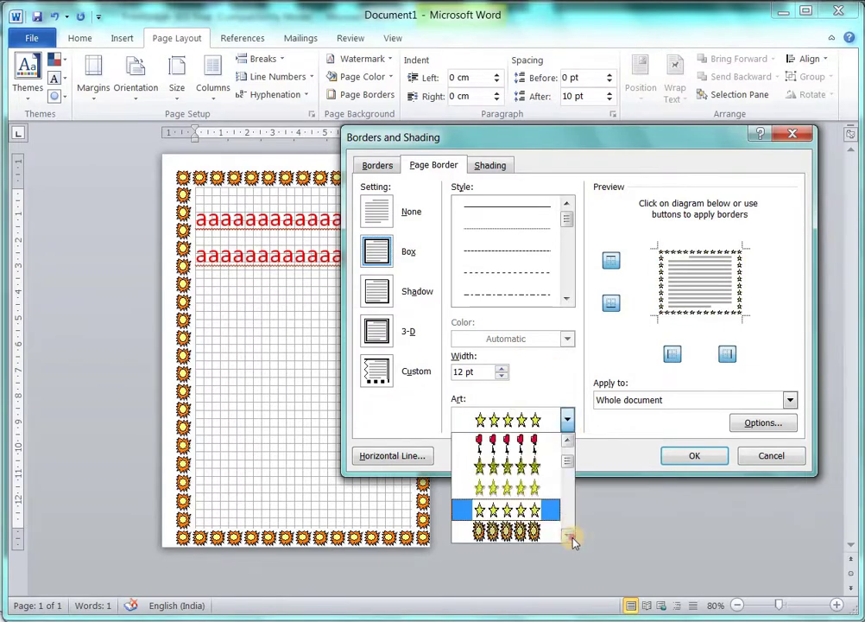
click(571, 537)
drag(570, 537, 573, 540)
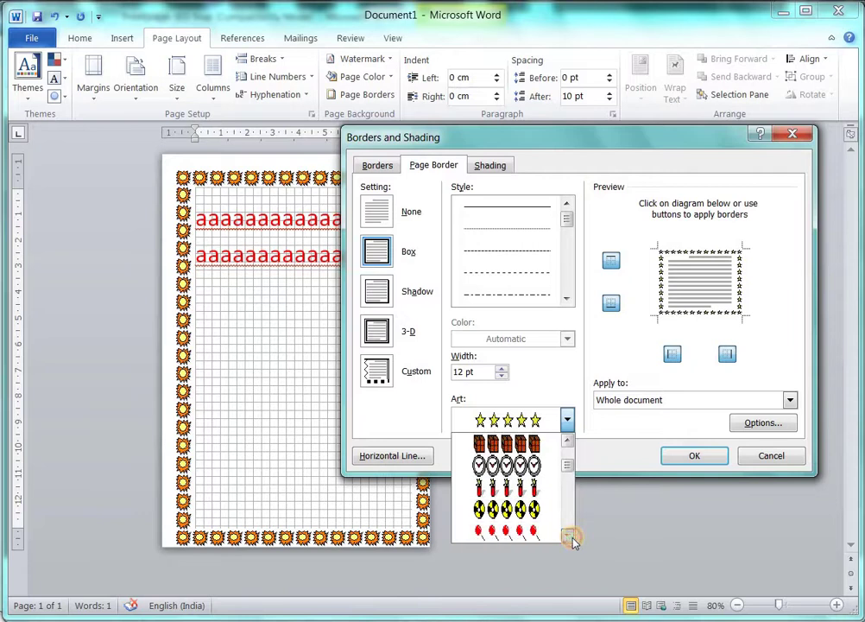
click(569, 440)
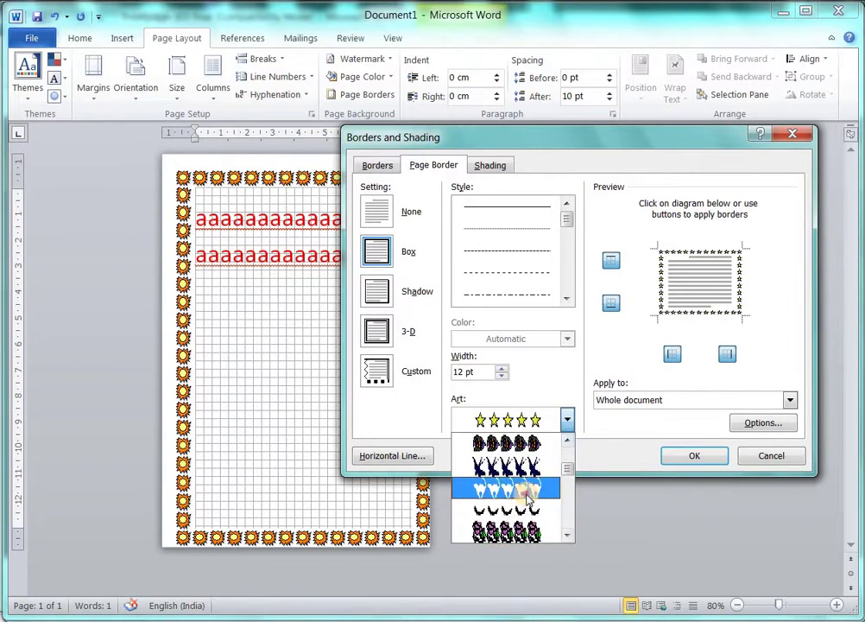
click(531, 496)
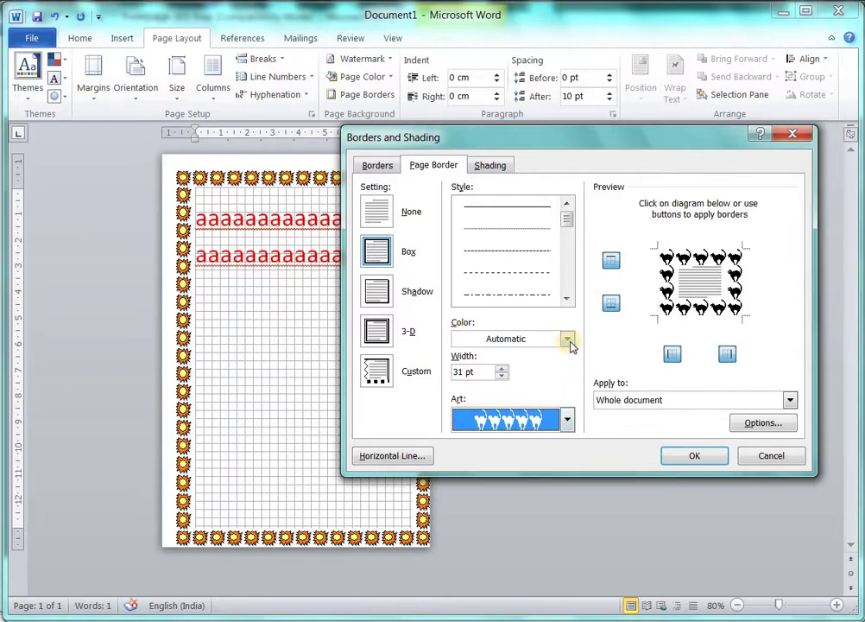
click(568, 339)
click(529, 479)
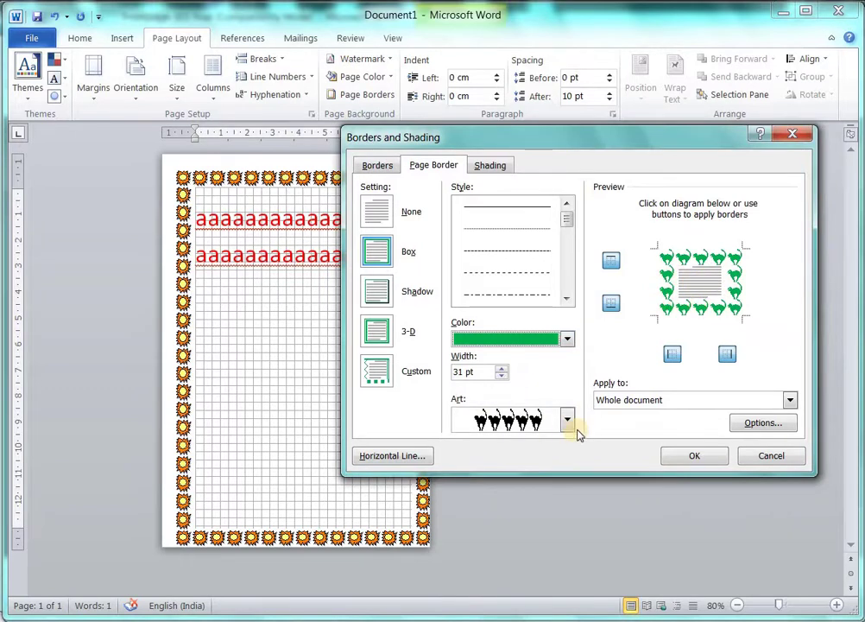
click(567, 420)
drag(569, 478, 568, 448)
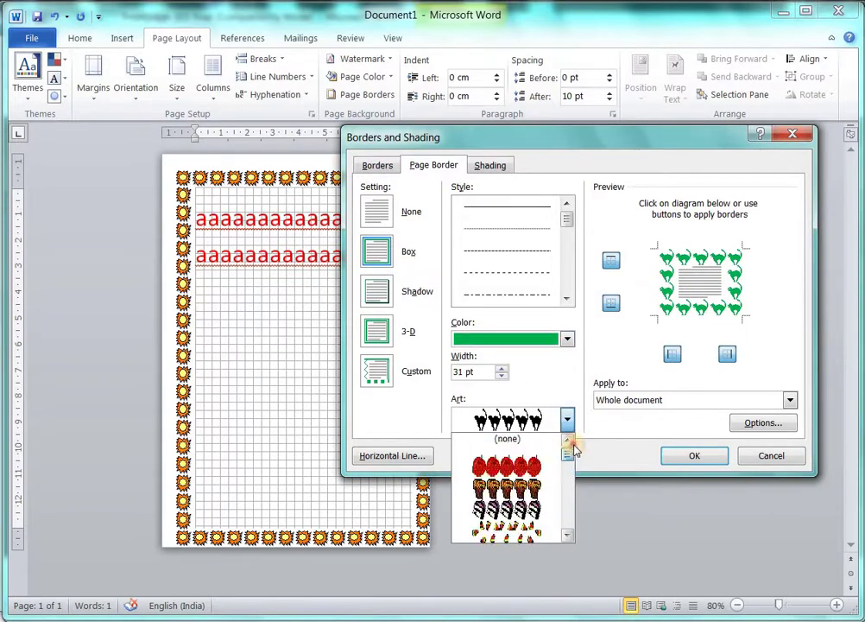
click(505, 463)
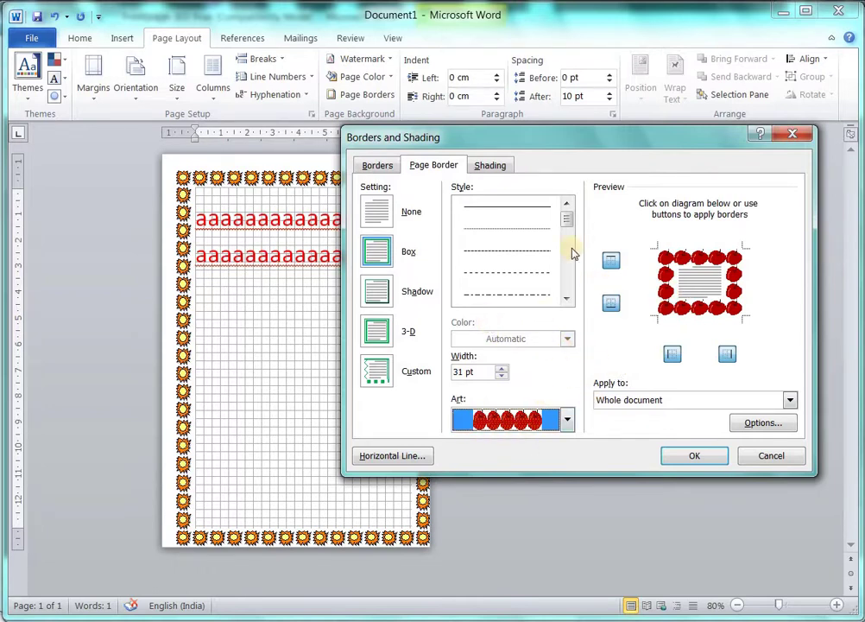
click(691, 460)
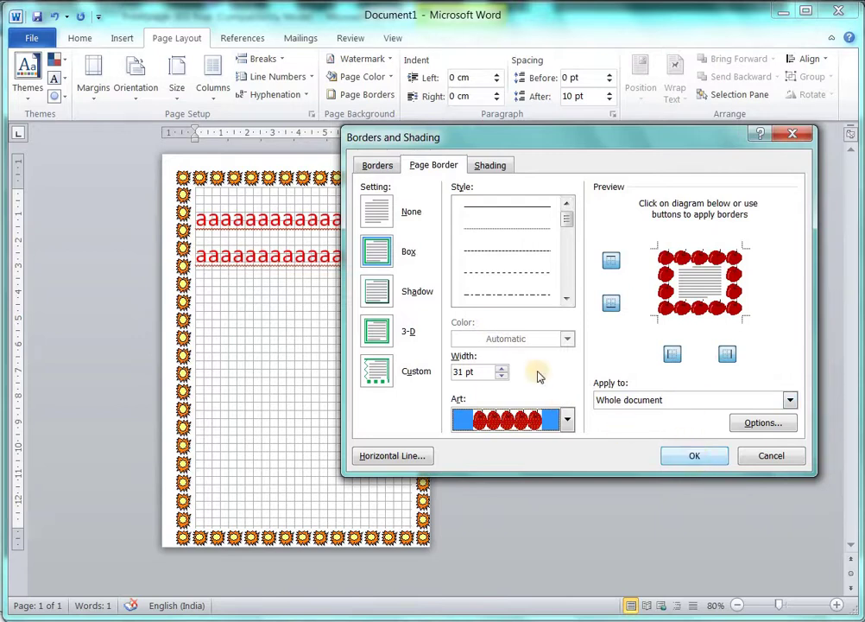
key(Escape)
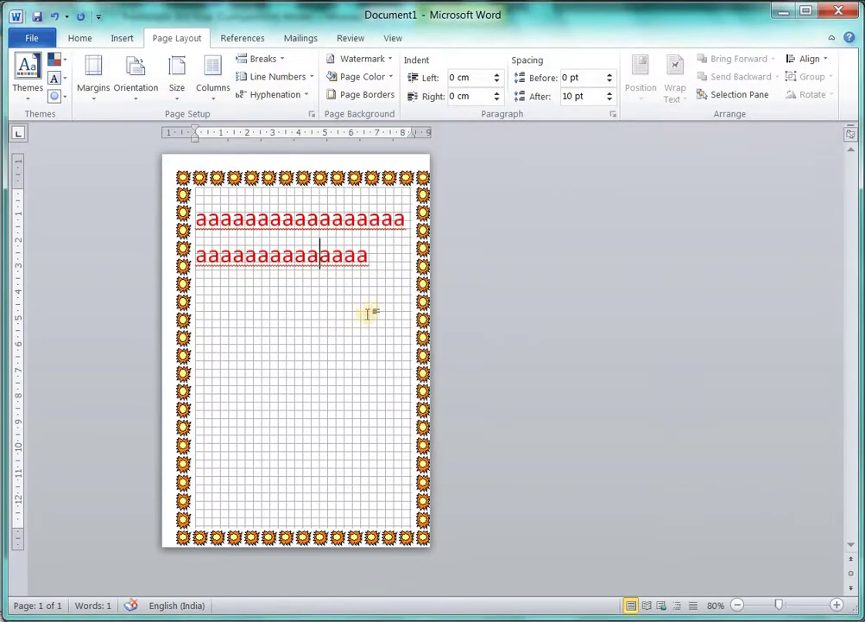